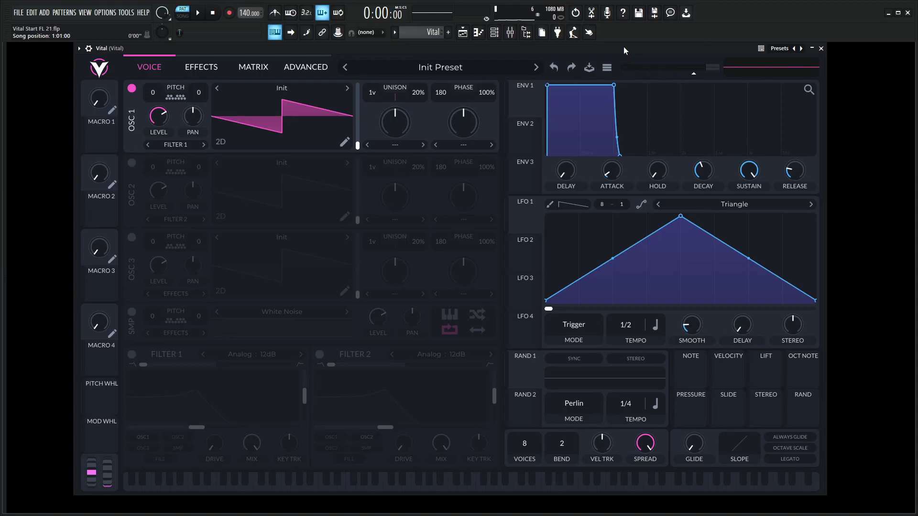
Initialize the synth to the Init Preset and play a few notes to hear the default sound.
click(607, 68)
click(635, 163)
key(period)
key(comma)
key(n)
Turn off Oscillator 1 and enable the sampler with the Pink Noise sample.
click(132, 88)
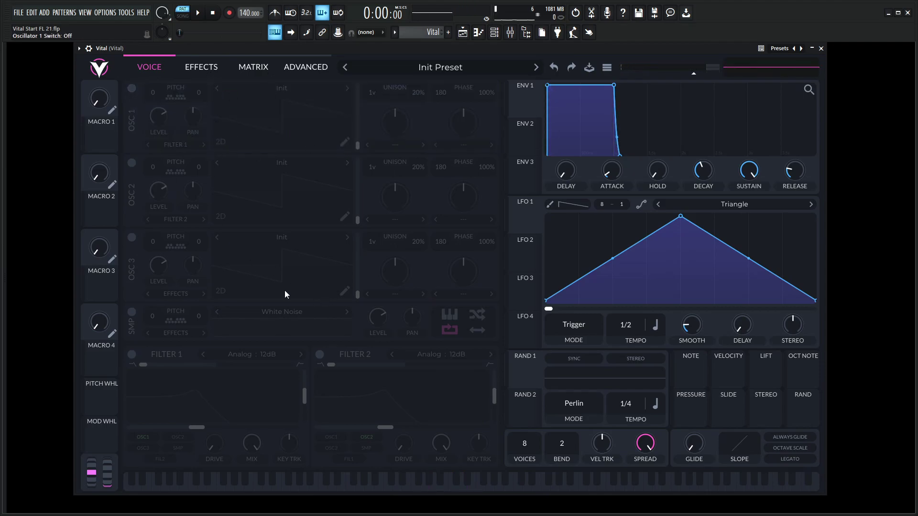
click(132, 313)
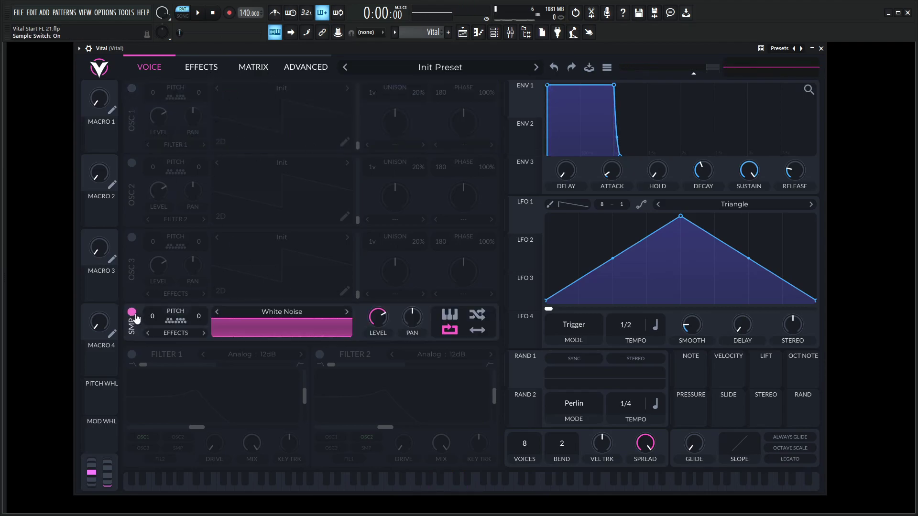
click(218, 310)
click(218, 311)
click(218, 311)
click(218, 311)
click(346, 312)
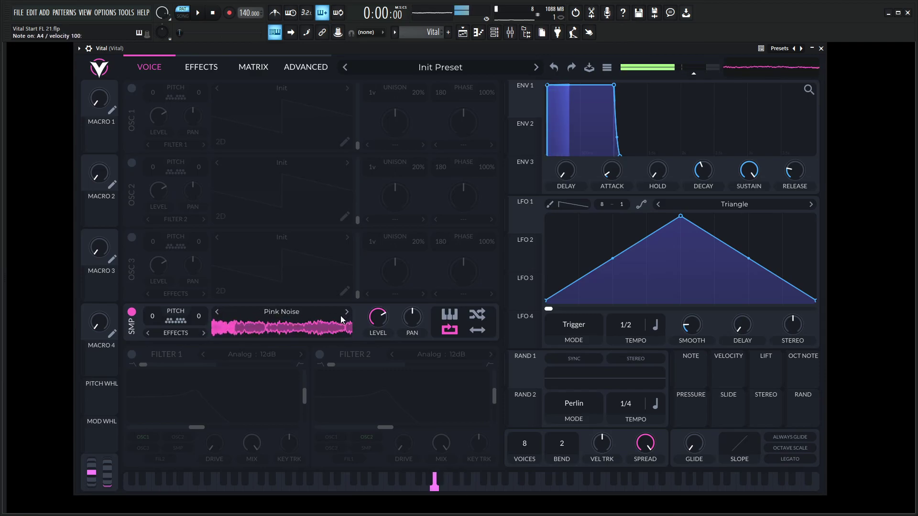
Enable Filter 1 and set its type to Comb with the Low High Comb style.
click(132, 355)
click(254, 353)
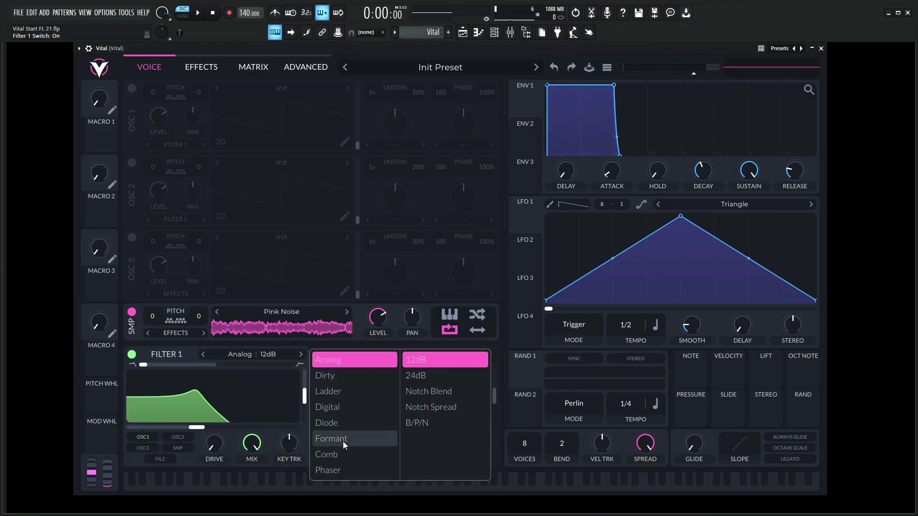
click(341, 454)
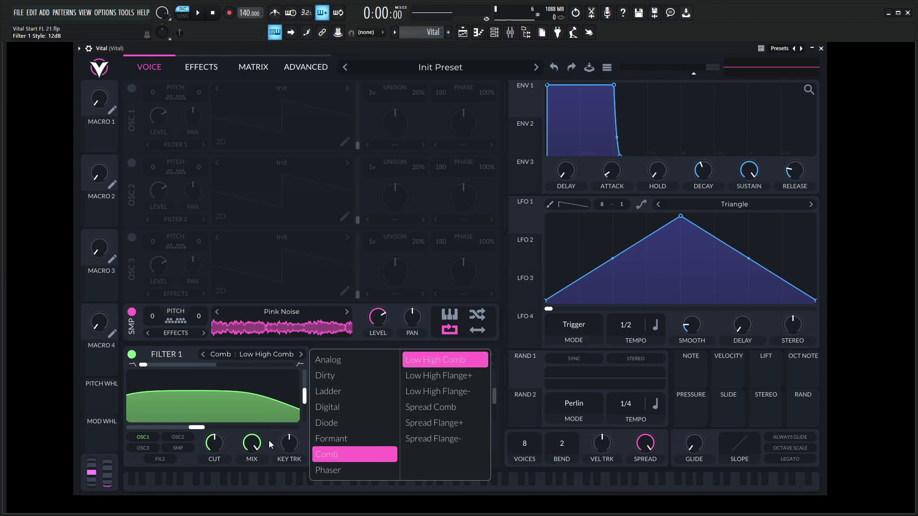
Raise Filter 1's resonance and Cut to their maximum.
click(306, 404)
drag(306, 404, 304, 367)
drag(219, 443, 224, 383)
key(z)
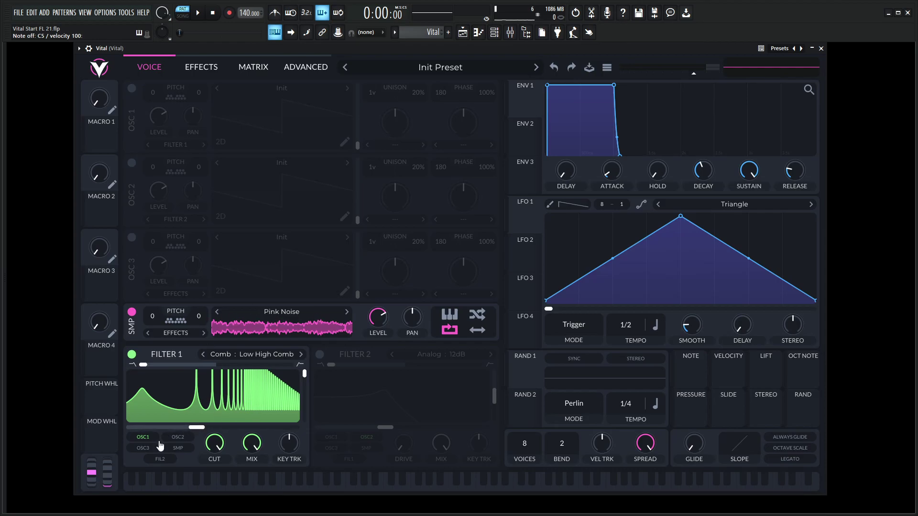
Route the sampler into Filter 1 and turn the filter's key tracking fully up, testing it with played notes.
click(181, 450)
key(n)
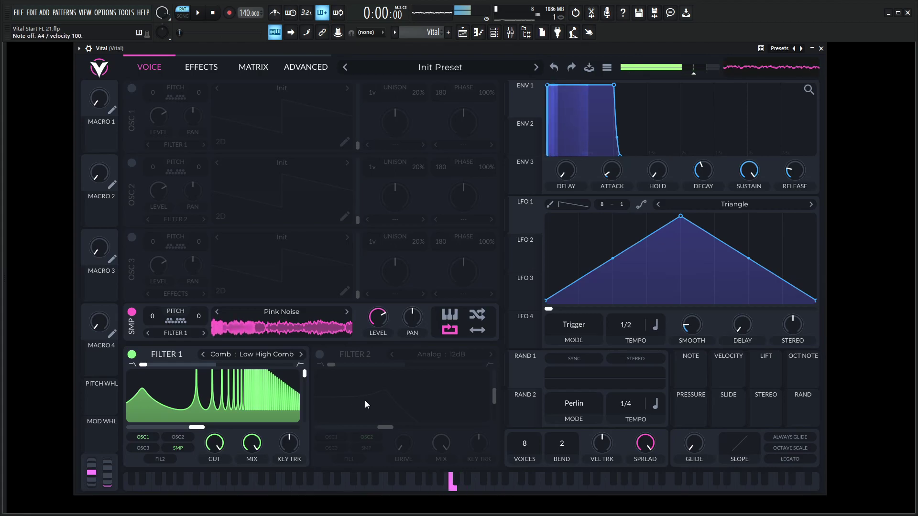
drag(289, 445, 303, 355)
key(y)
key(w)
key(q)
key(n)
key(v)
key(n)
key(v)
key(x)
key(v)
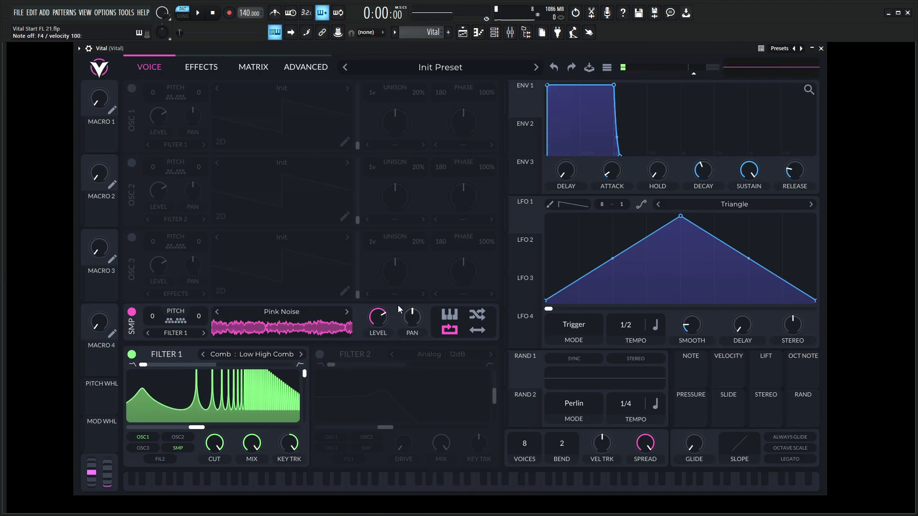
Set the sample level to 0 and assign Envelope 2 to modulate it.
click(529, 139)
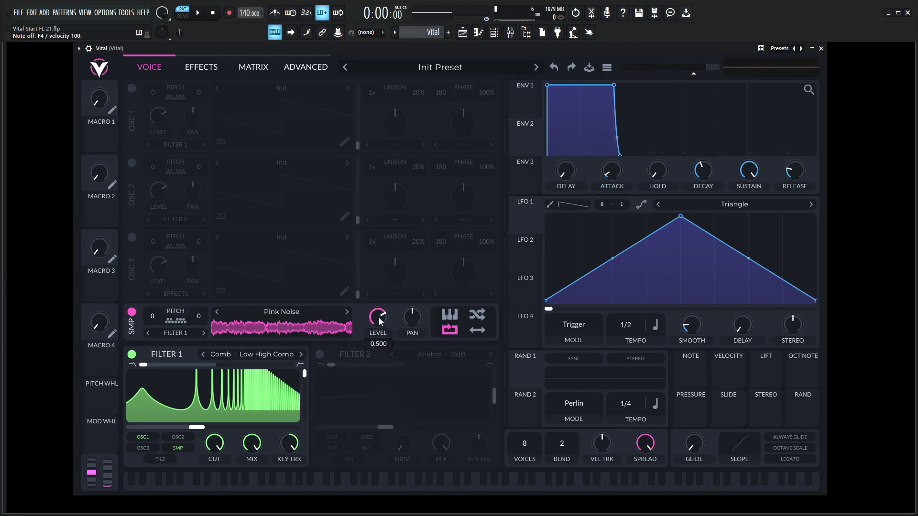
drag(379, 319, 379, 317)
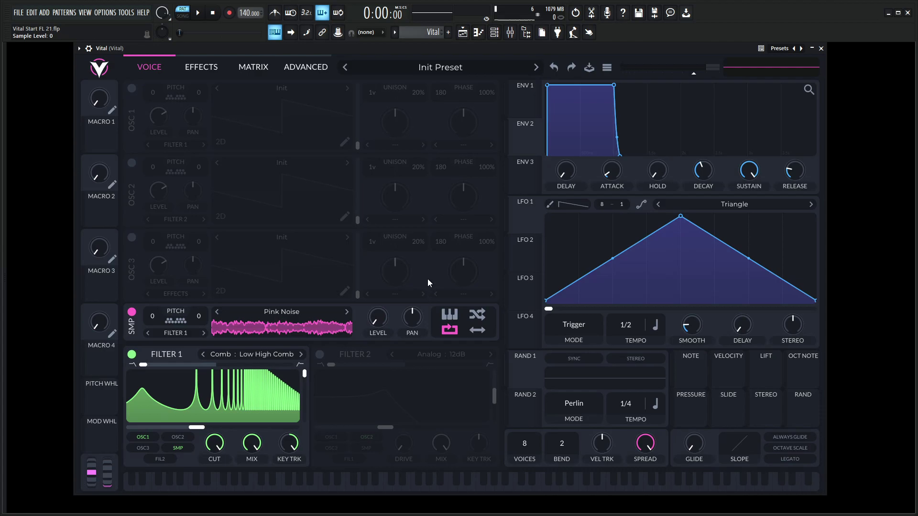
mouse_move(529, 139)
mouse_down()
mouse_move(477, 242)
mouse_move(377, 317)
mouse_up()
Lower Envelope 2's sustain to zero and shorten its decay to about 0.206 secs.
drag(748, 170, 738, 287)
scroll(704, 180, down, 8)
scroll(702, 180, up, 1)
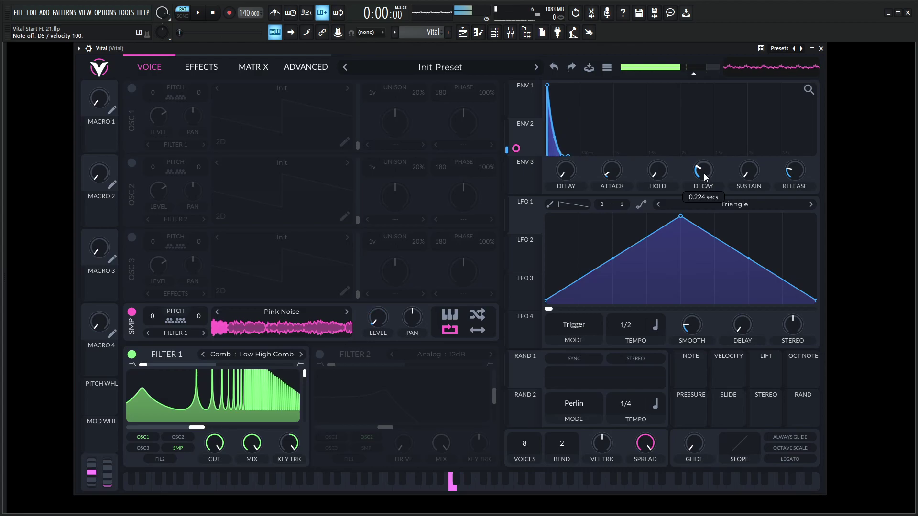
scroll(704, 174, down, 1)
key(z)
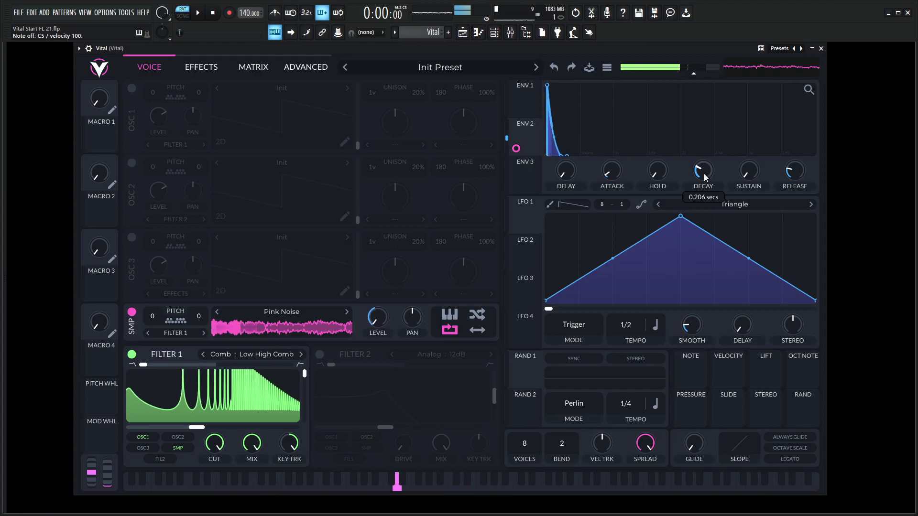
Play notes across the keyboard to audition the short Envelope 2 pluck.
key(z)
key(x)
key(z)
key(n)
key(q)
key(w)
key(n)
key(q)
key(n)
key(b)
Lower Envelope 1's sustain to zero and shorten its decay slightly.
drag(544, 108, 654, 99)
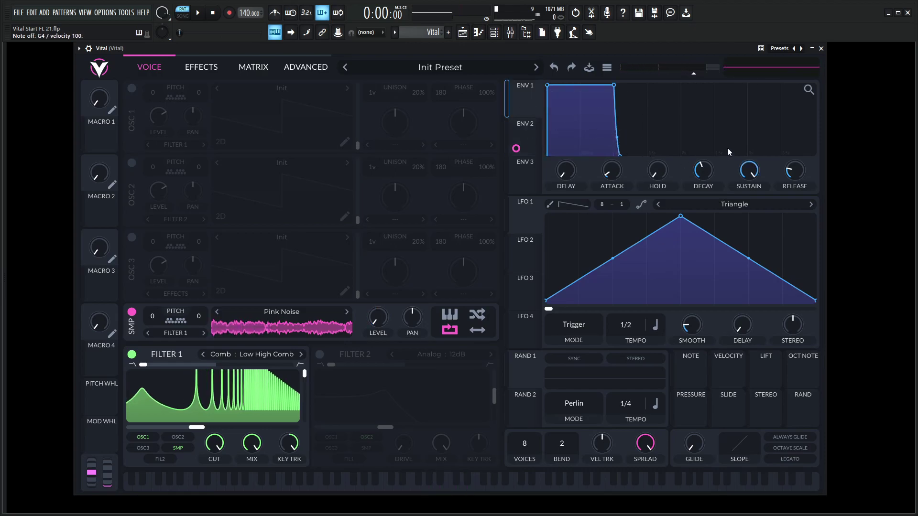
drag(748, 177, 740, 241)
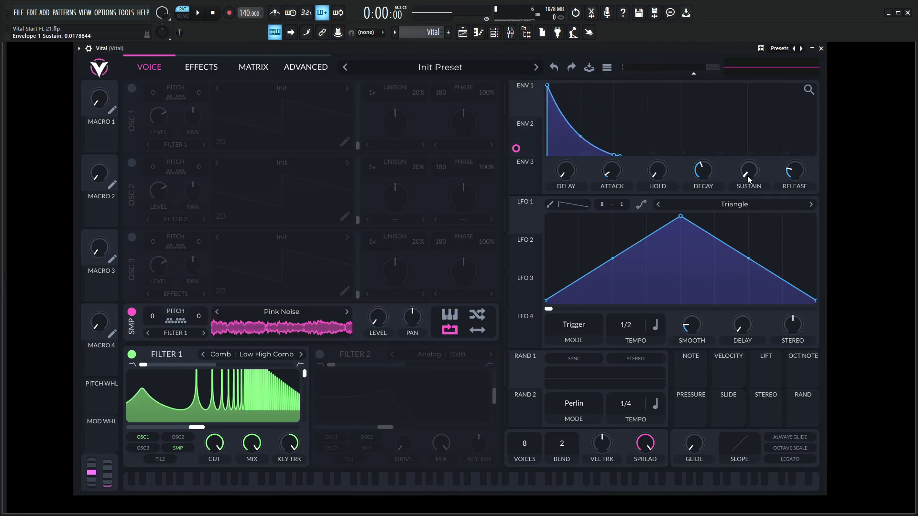
key(n)
key(q)
drag(702, 168, 701, 173)
Play a series of notes to audition the pluck with the reshaped Envelope 1.
key(n)
key(q)
key(n)
key(w)
key(q)
key(x)
key(n)
key(w)
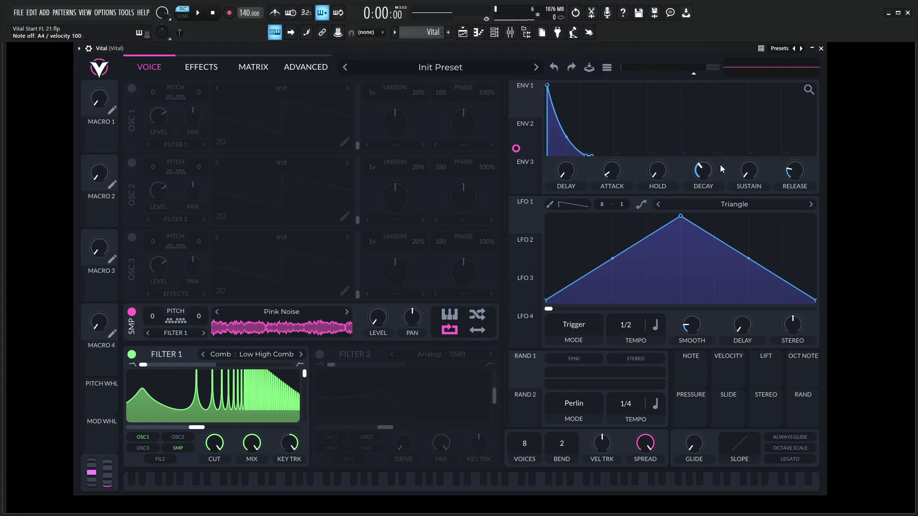
key(q)
key(n)
key(q)
key(w)
key(n)
key(q)
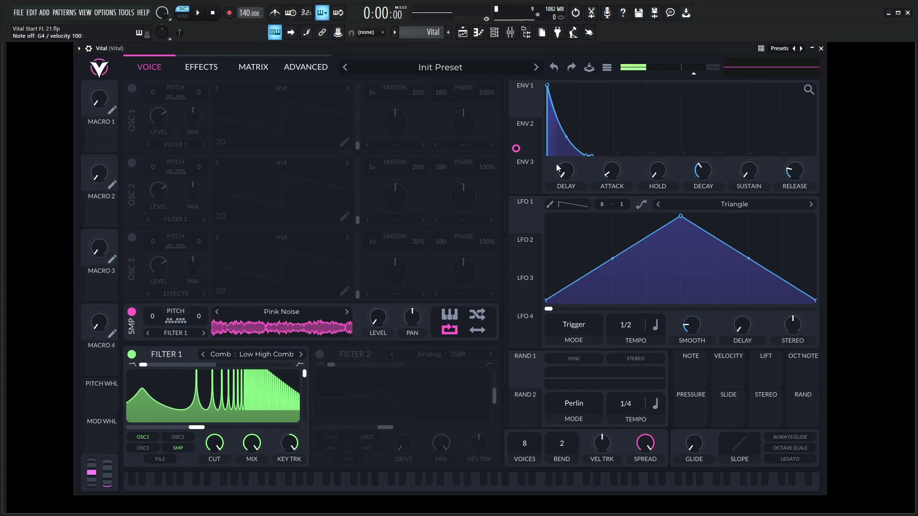
Raise the track's volume slightly in the mixer.
key(F9)
drag(268, 350, 267, 339)
key(q)
key(F9)
Play low and high notes to check the pluck at the adjusted mixer level.
key(x)
key(z)
key(x)
key(w)
key(q)
key(n)
key(v)
key(w)
key(q)
key(n)
key(v)
key(v)
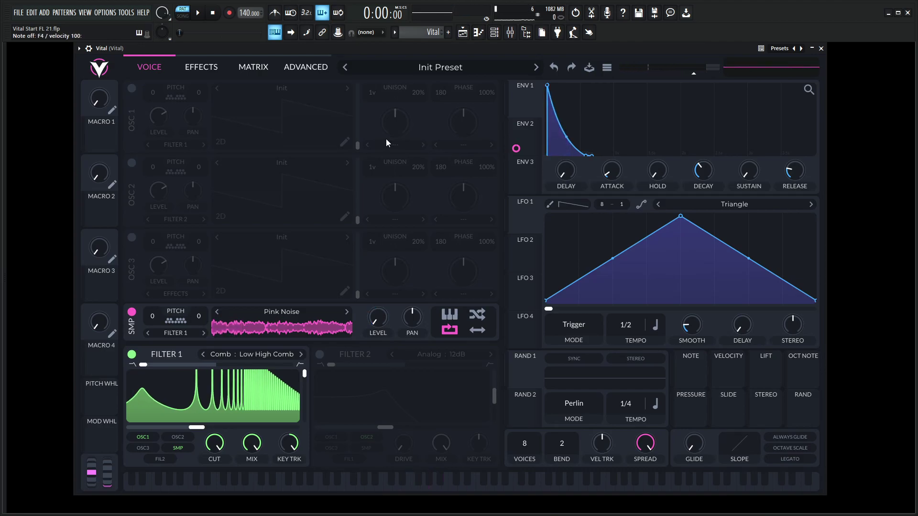
Enable the Compressor effect on the synth.
click(209, 75)
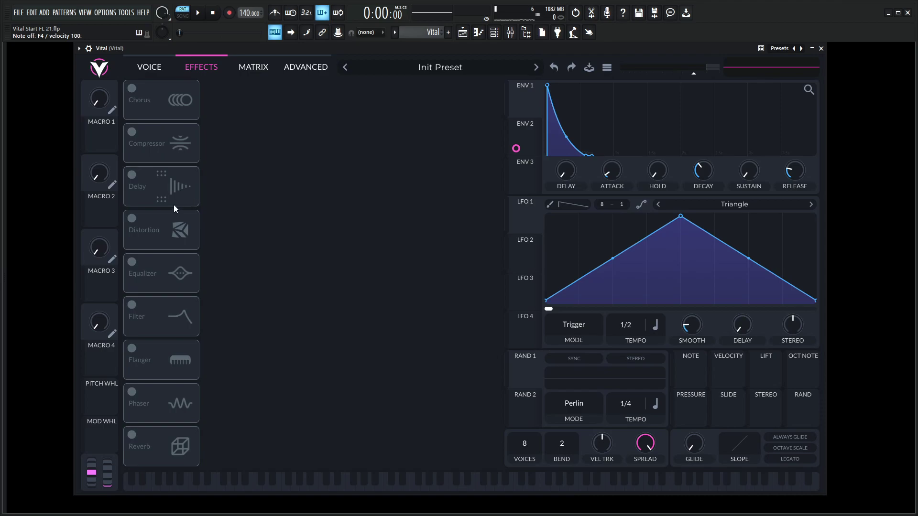
key(q)
click(132, 133)
Play melodies in several octaves to audition the compressed pluck.
key(q)
key(n)
key(x)
key(n)
key(q)
key(w)
key(n)
key(v)
key(n)
key(q)
key(t)
key(w)
key(y)
key(i)
key(v)
key(y)
key(r)
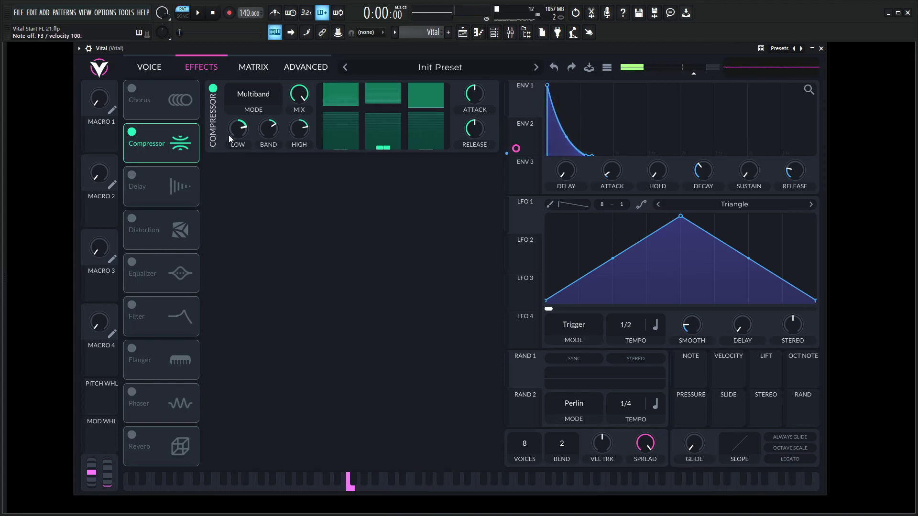
key(q)
key(b)
key(n)
key(w)
key(n)
key(b)
key(q)
key(w)
key(n)
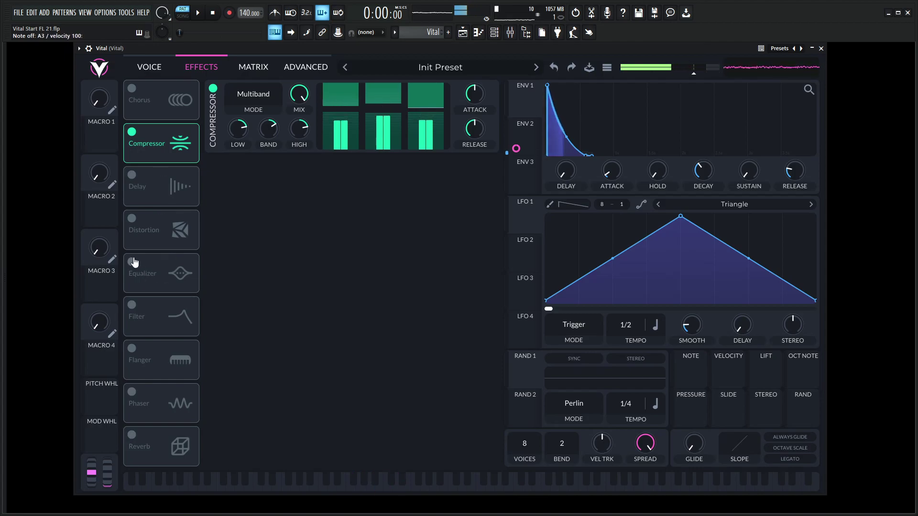
Enable the Equalizer and move it directly after the Compressor in the effects chain.
click(132, 262)
drag(179, 271, 164, 190)
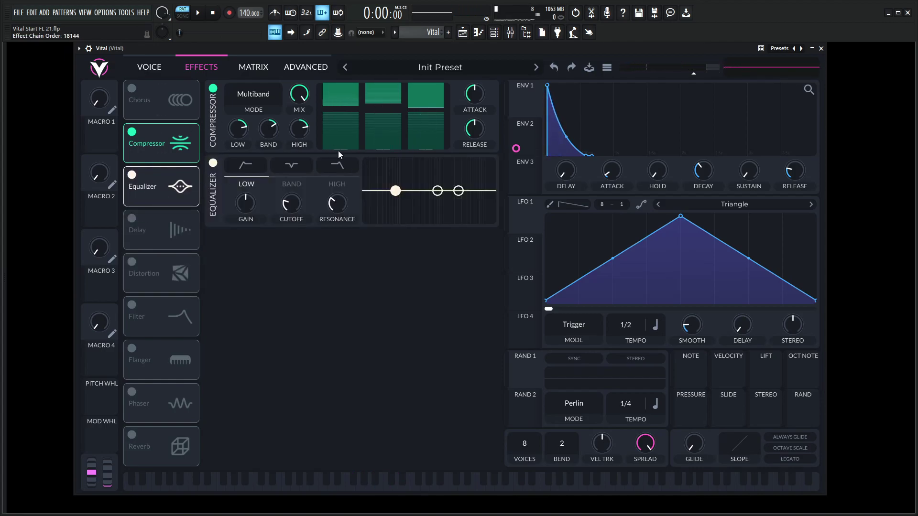
key(n)
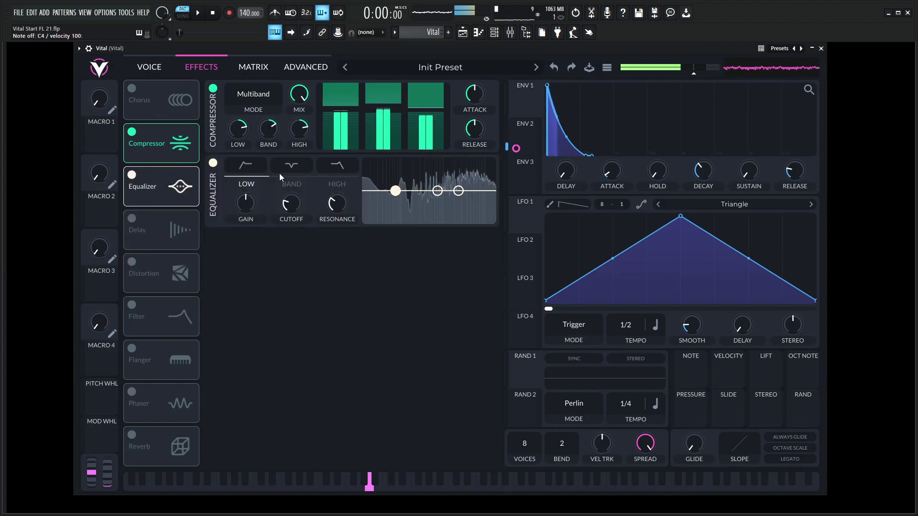
key(q)
key(w)
key(v)
Switch the EQ's low band to high-pass with a slightly higher cutoff and boost the mid band 3.6 dB at 58.56 semitones.
click(249, 168)
key(q)
key(n)
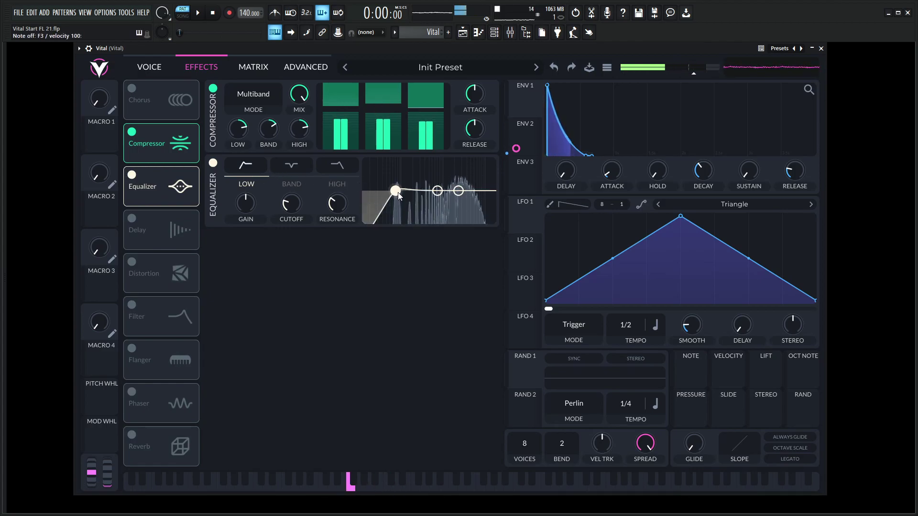
key(w)
drag(397, 192, 416, 187)
Play notes to examine how the high-pass and mid boost shape the sound in the EQ spectrum.
key(n)
key(v)
key(w)
key(v)
key(n)
key(q)
key(w)
key(n)
key(n)
key(v)
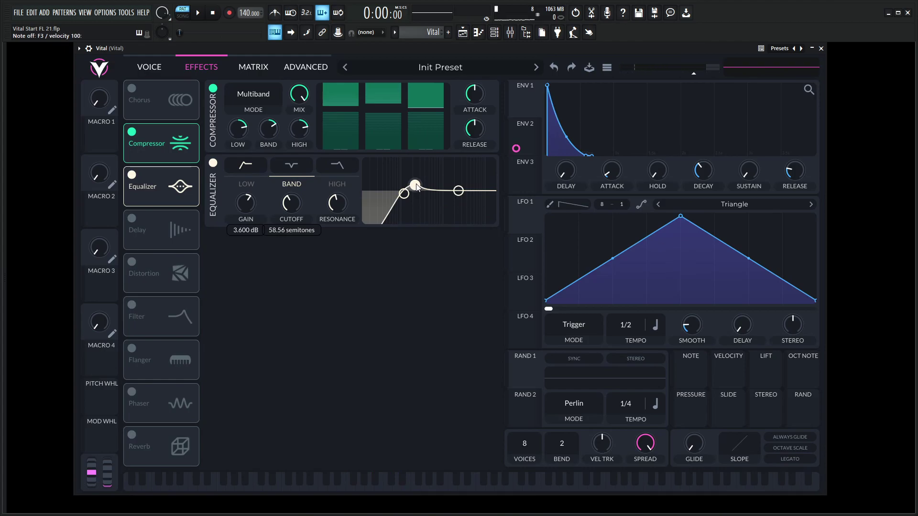
key(w)
key(n)
key(v)
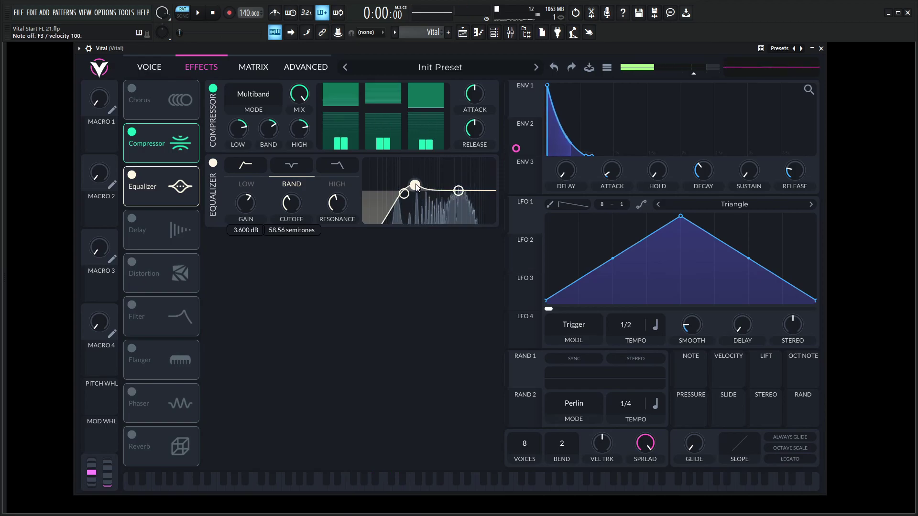
Adjust the EQ's mid band to 2.7 dB of gain at 59.01 semitones.
mouse_move(417, 187)
mouse_down()
mouse_move(417, 203)
mouse_move(418, 191)
mouse_up()
key(v)
key(q)
key(w)
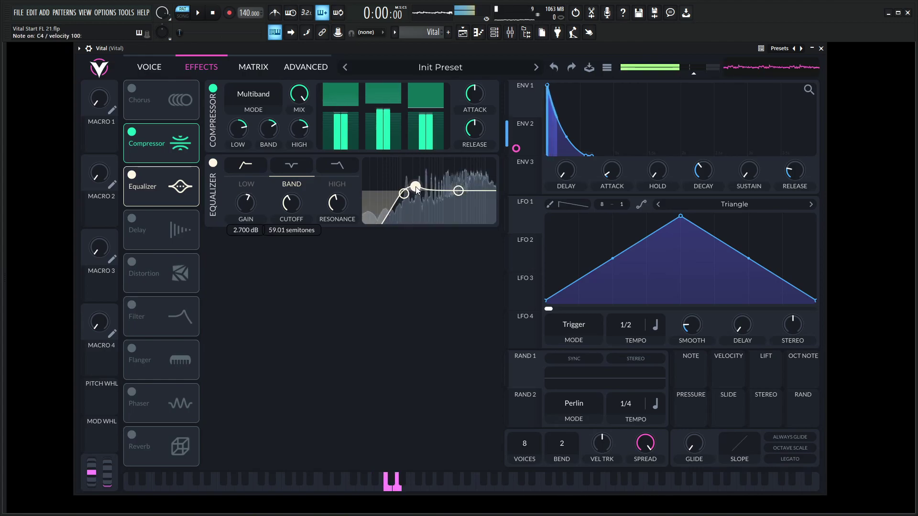
Play notes to audition the pluck with the refined EQ curve.
key(v)
key(y)
key(w)
key(n)
key(v)
key(n)
key(w)
key(n)
key(w)
key(v)
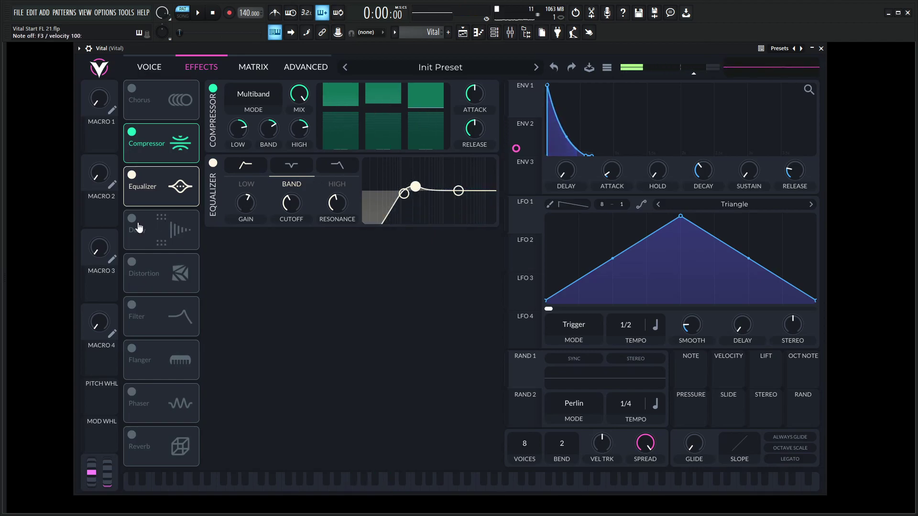
Enable the Delay effect and set its mode to Stereo.
click(133, 220)
click(271, 283)
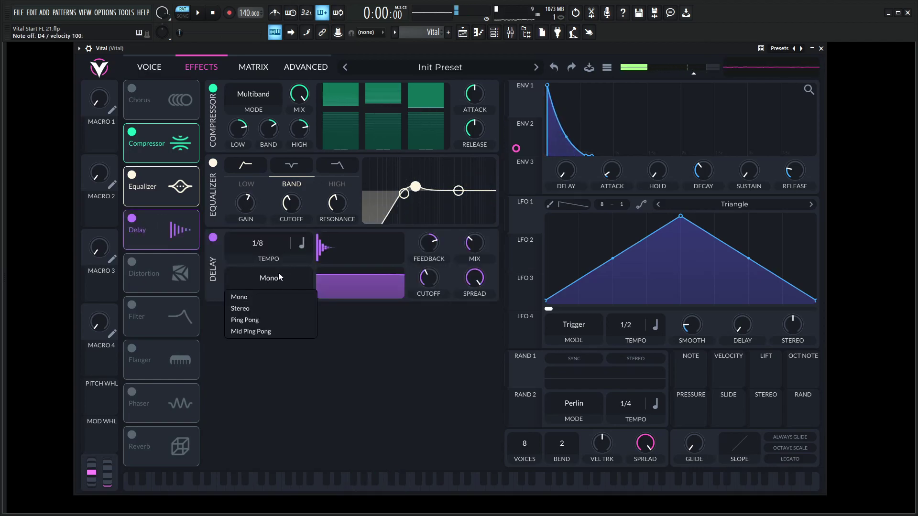
click(268, 311)
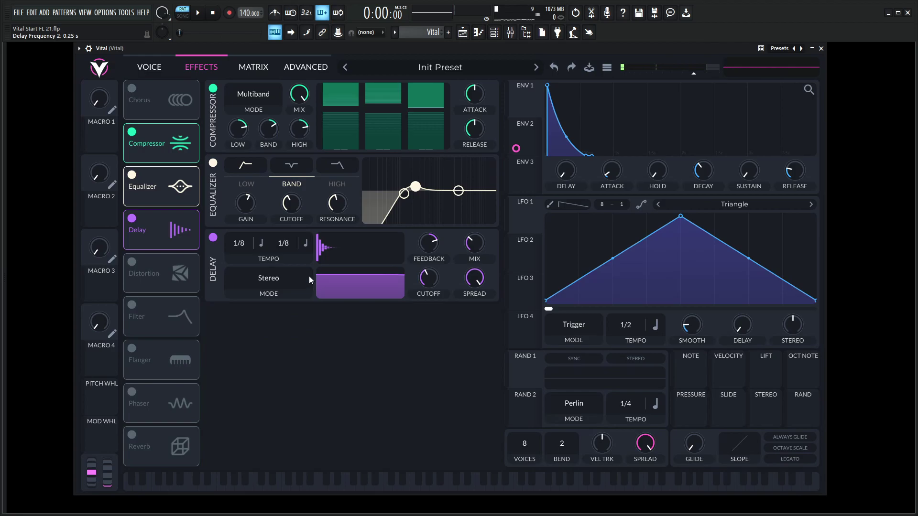
Set the first delay time to Tempo Dotted at 1/8 and the second delay time to 1/4.
click(262, 245)
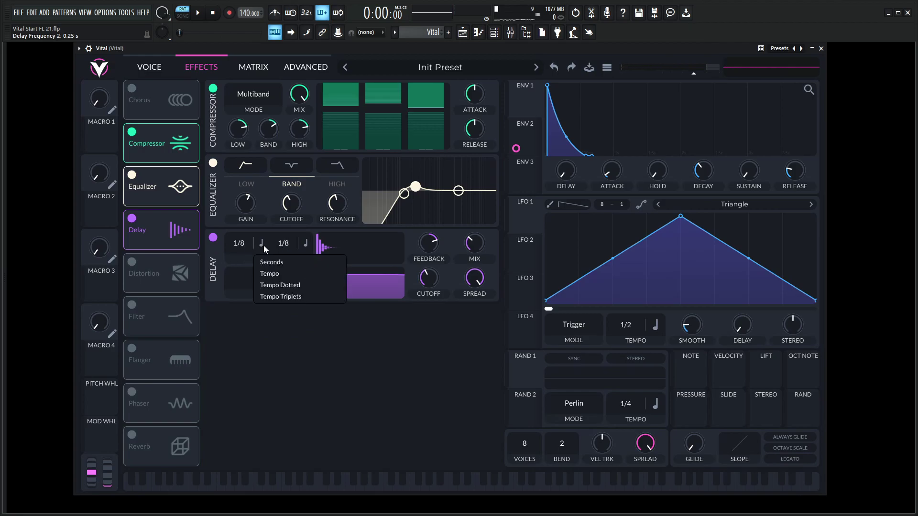
click(300, 285)
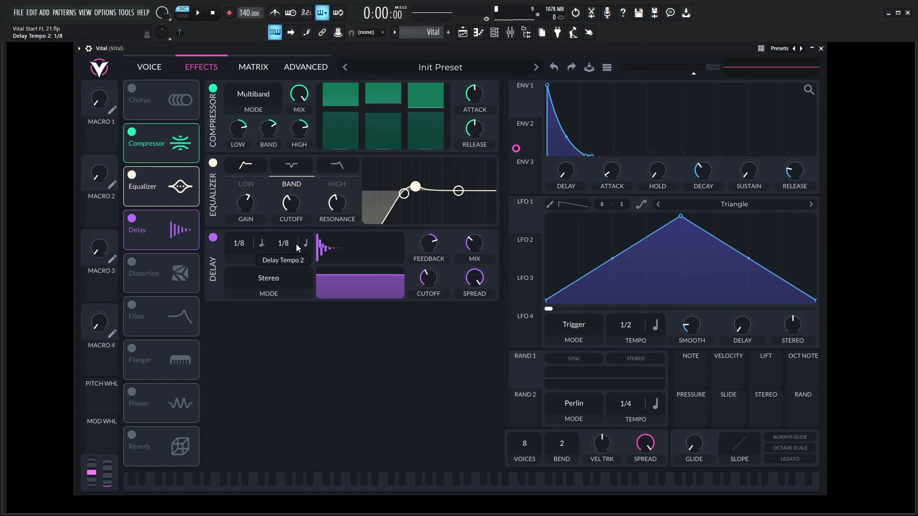
drag(298, 281, 299, 272)
Narrow the delay's filter by lowering its spread, leaving mainly the mid frequencies in the echoes.
key(x)
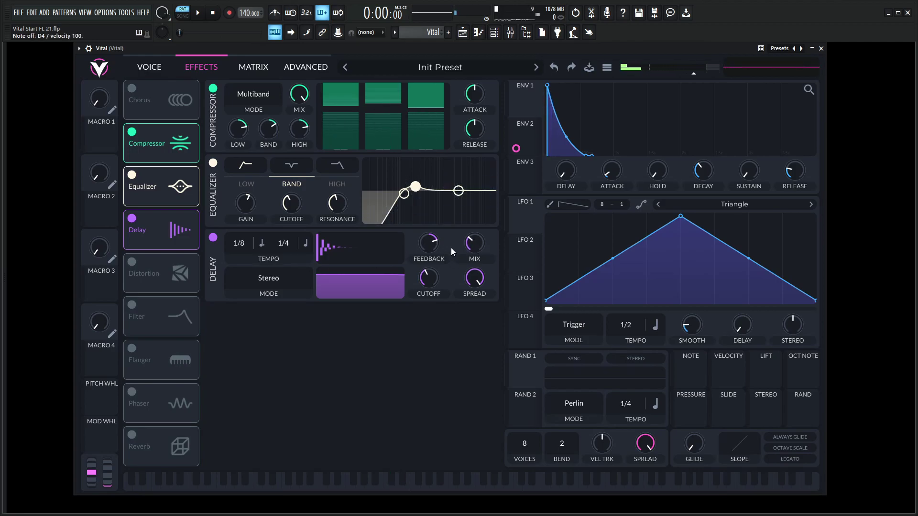
drag(366, 280, 368, 302)
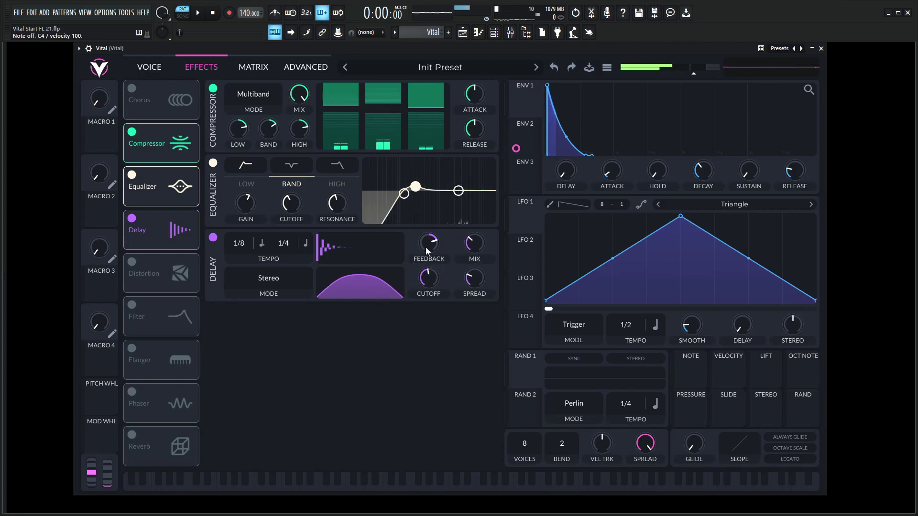
Trim the delay's feedback, lower its mix to about 7.7%, and shift its filter toward lower frequencies.
drag(426, 246, 428, 254)
key(v)
key(v)
drag(473, 246, 477, 264)
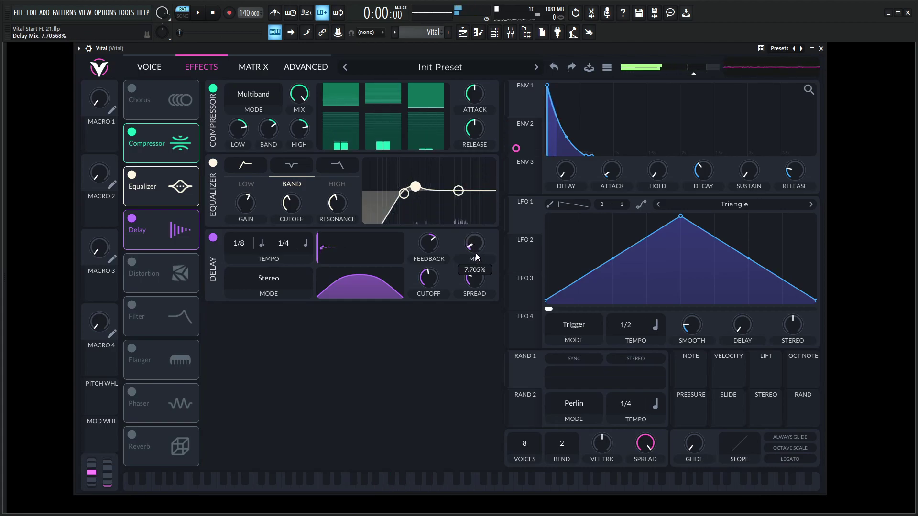
drag(374, 289, 365, 291)
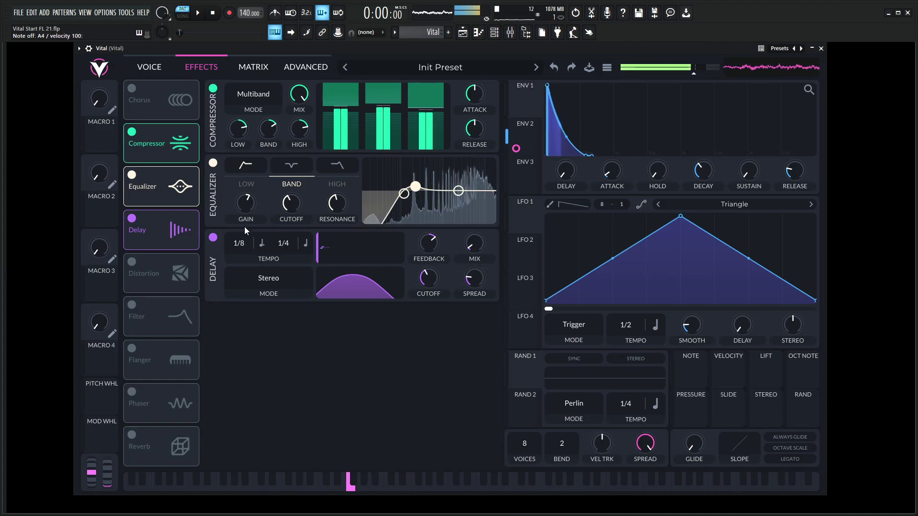
Place the Chorus effect after Delay with its mix at about 7.7%, comparing the sound with the chorus bypassed.
drag(188, 107, 156, 220)
drag(474, 317, 477, 353)
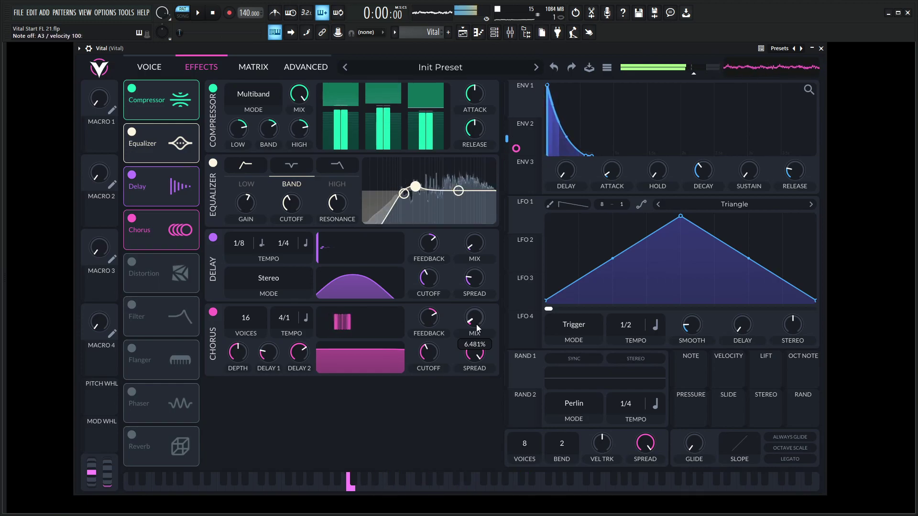
drag(476, 324, 475, 323)
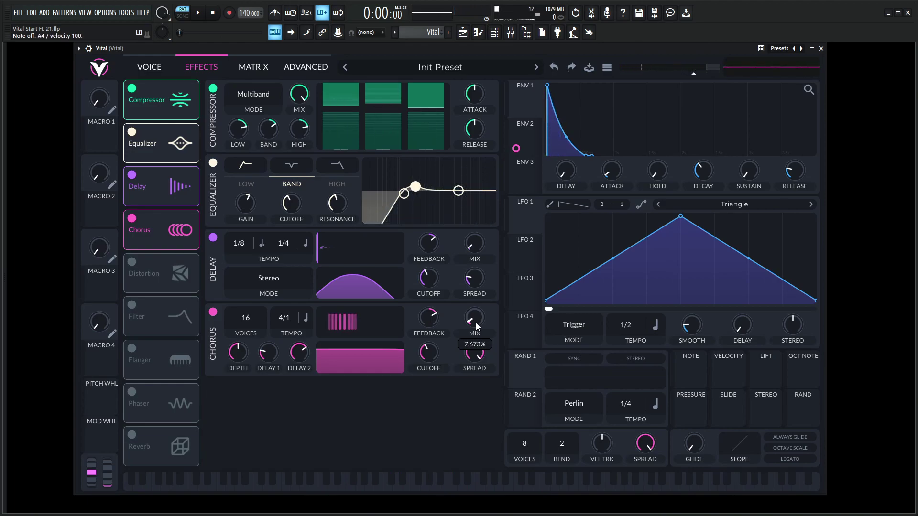
click(216, 315)
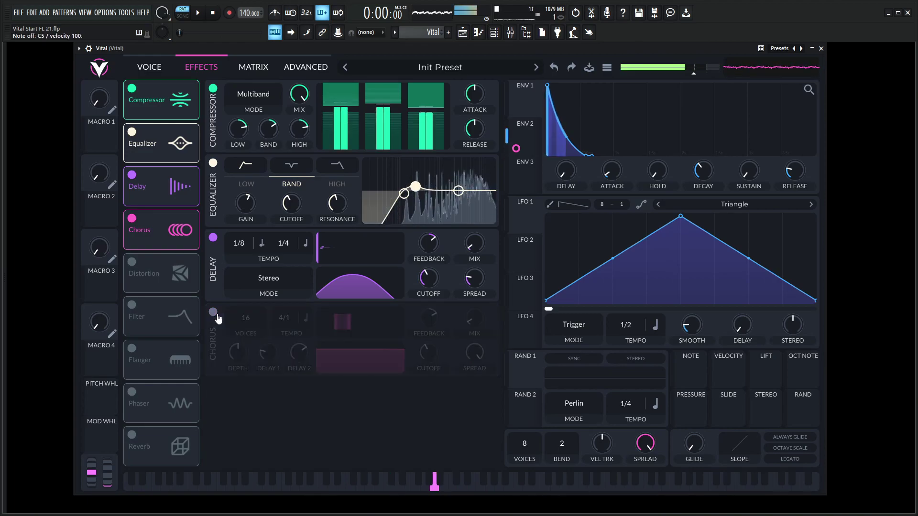
click(213, 313)
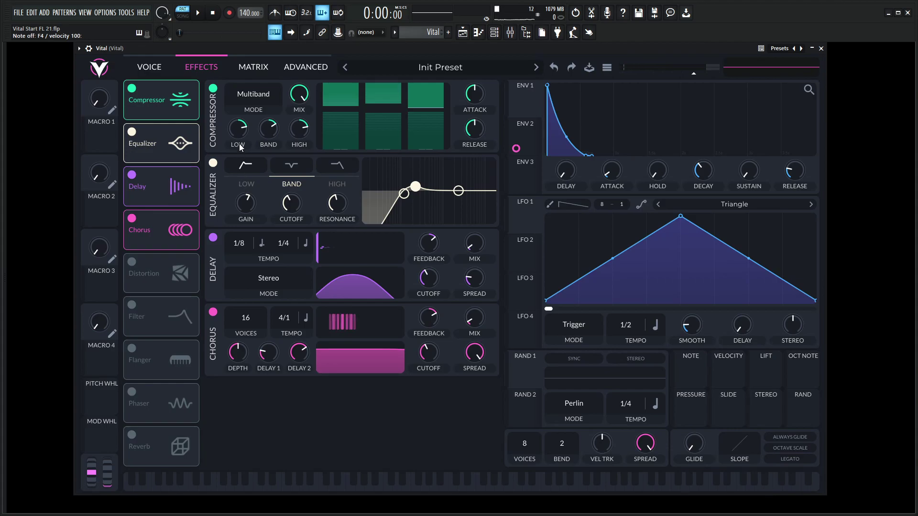
Modulate Filter 1's cutoff with Envelope 3 at an amount of about 13.42.
click(157, 68)
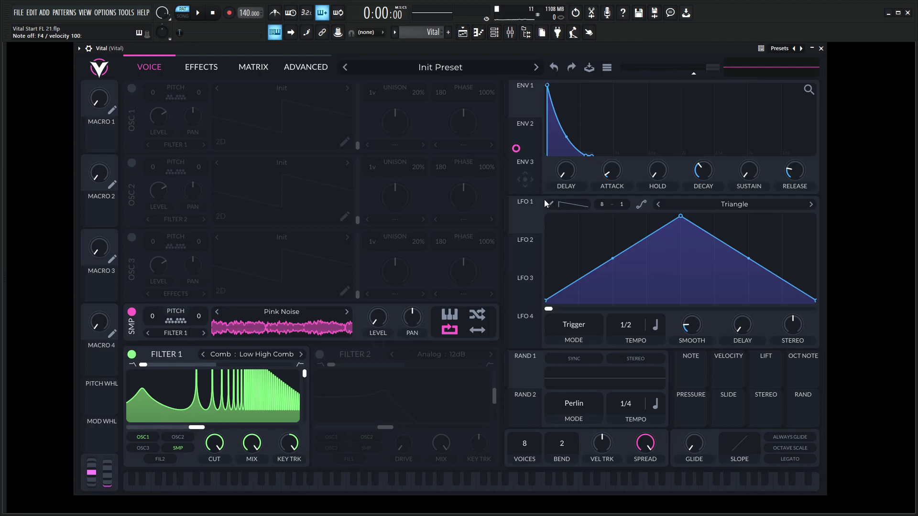
click(529, 180)
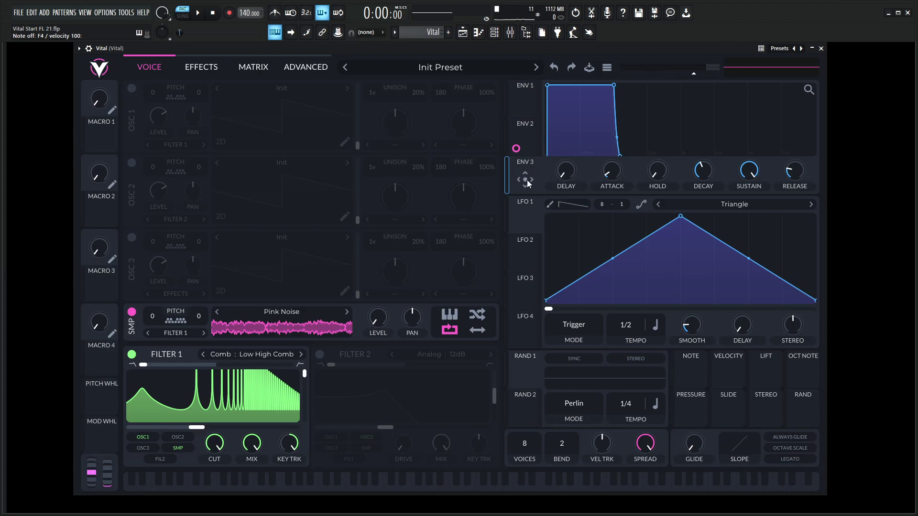
drag(528, 183, 198, 426)
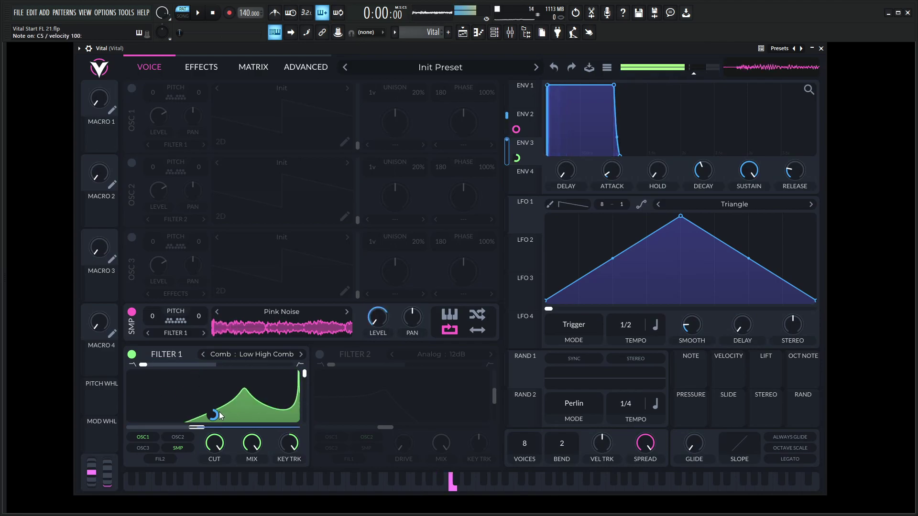
drag(216, 413, 216, 402)
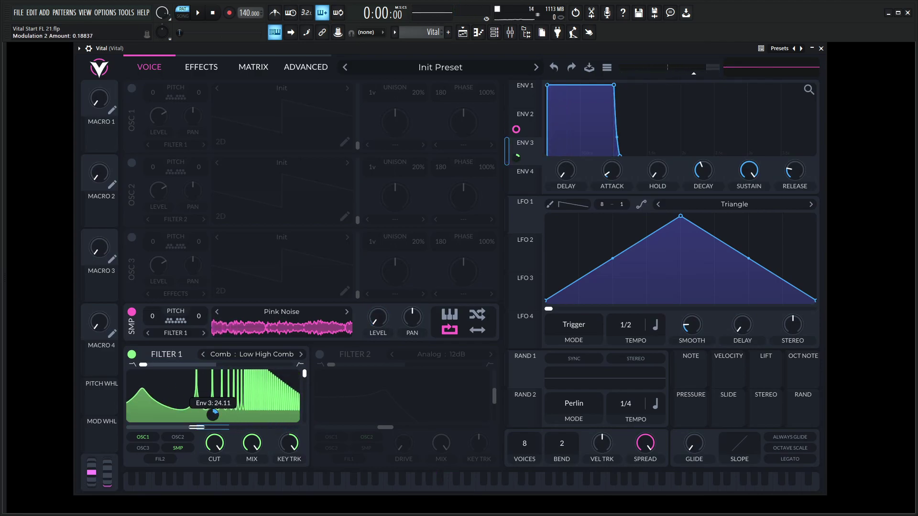
key(z)
key(z)
key(z)
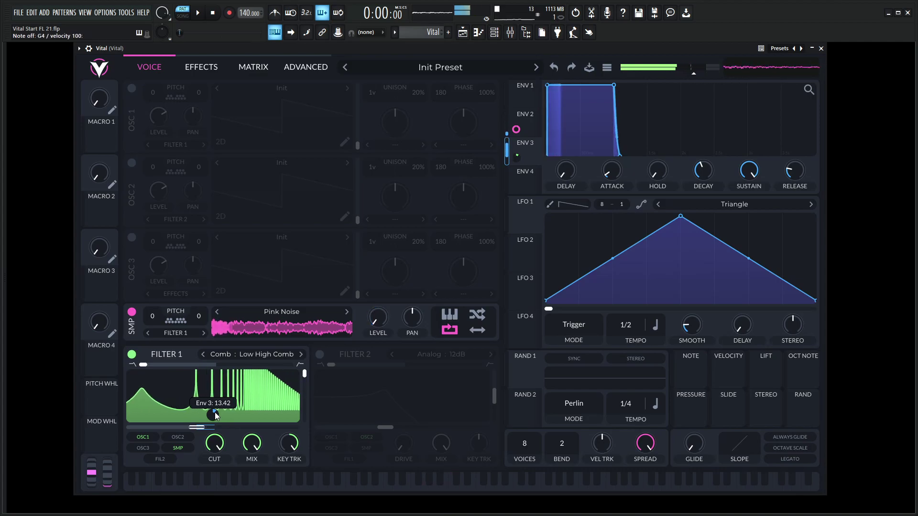
Play notes to audition the Envelope 3 modulation on the comb filter's cutoff.
key(n)
key(b)
key(q)
key(n)
key(b)
key(q)
key(n)
key(b)
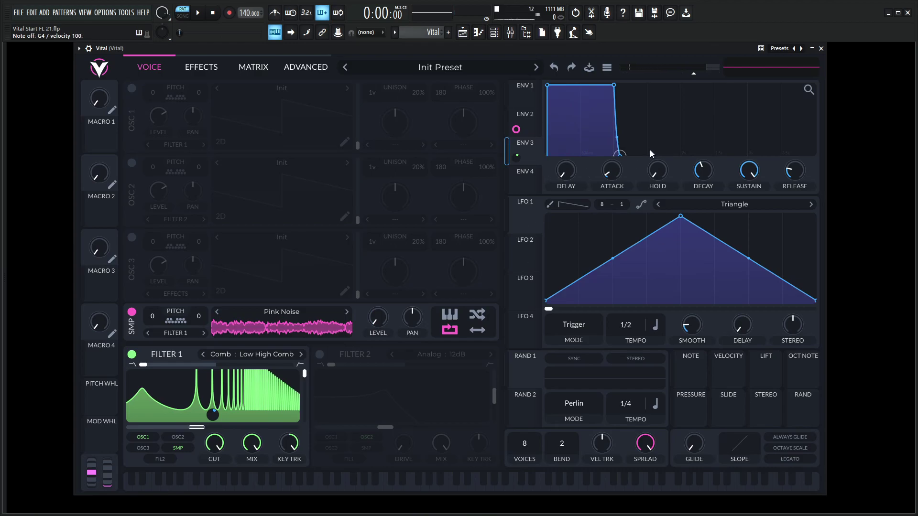
Set Envelope 3's sustain to 0 and play a few notes to hear the cutoff sweep.
drag(751, 181, 755, 201)
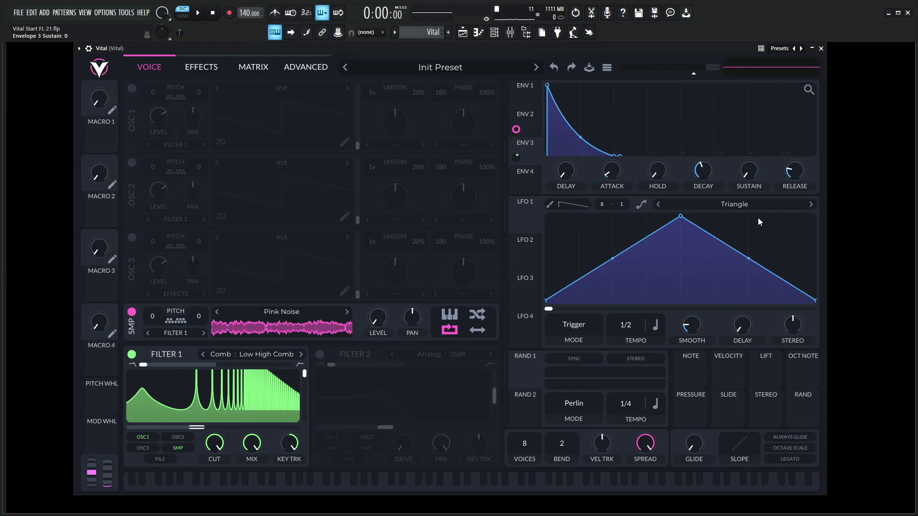
key(m)
key(b)
key(b)
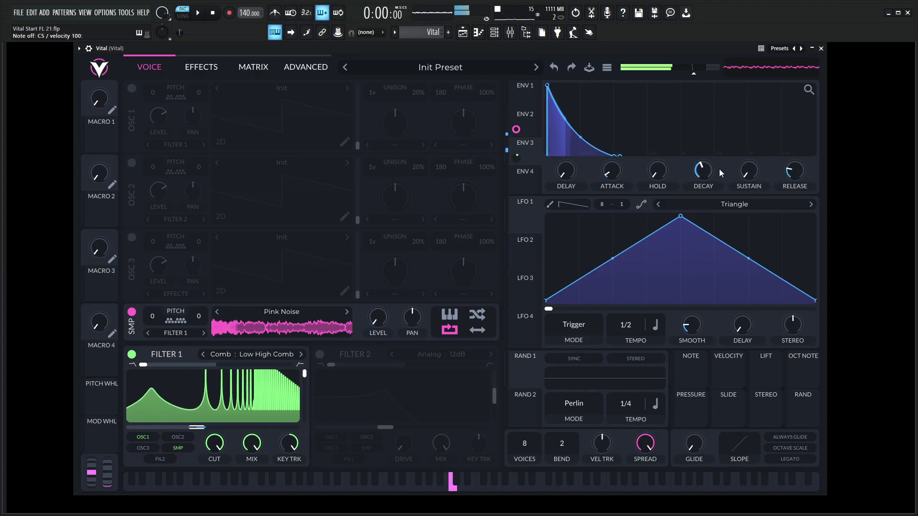
key(n)
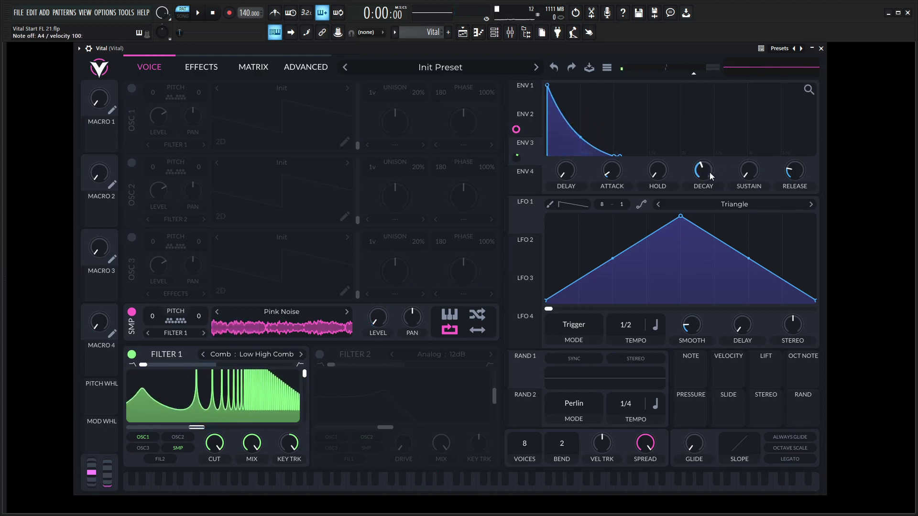
Shorten Envelope 3's decay to about 0.206 seconds and test it with a few notes.
drag(711, 176, 707, 184)
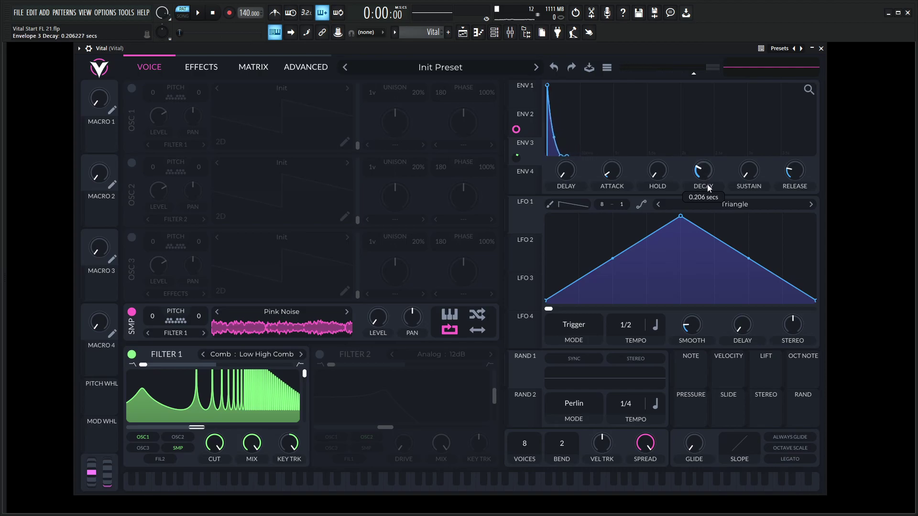
key(comma)
key(b)
key(period)
Shorten Envelope 3's decay further to a very brief spike, playing notes between adjustments.
drag(708, 169, 706, 175)
key(comma)
key(n)
key(period)
key(comma)
key(n)
key(period)
drag(706, 175, 705, 177)
key(comma)
key(b)
key(t)
key(comma)
key(b)
key(n)
key(w)
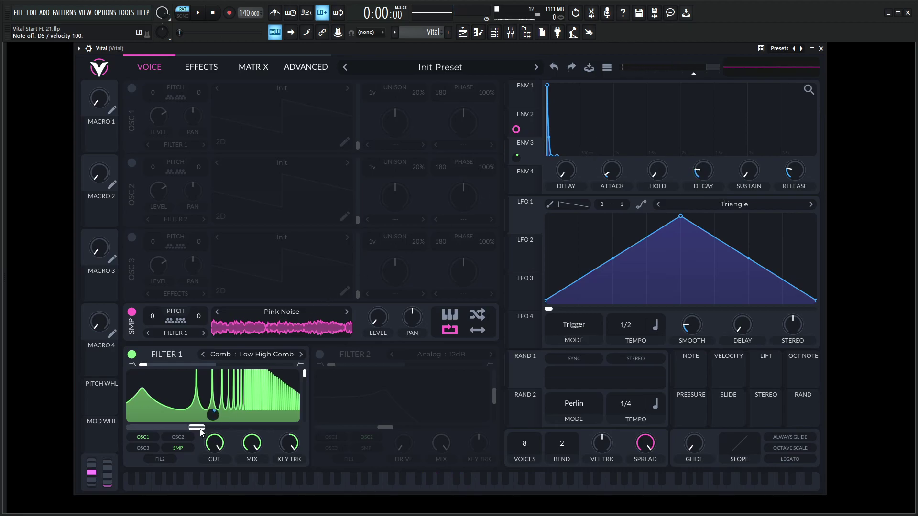
Reduce the Envelope 3 modulation amount on Filter 1's cutoff to about 10.37.
mouse_move(213, 420)
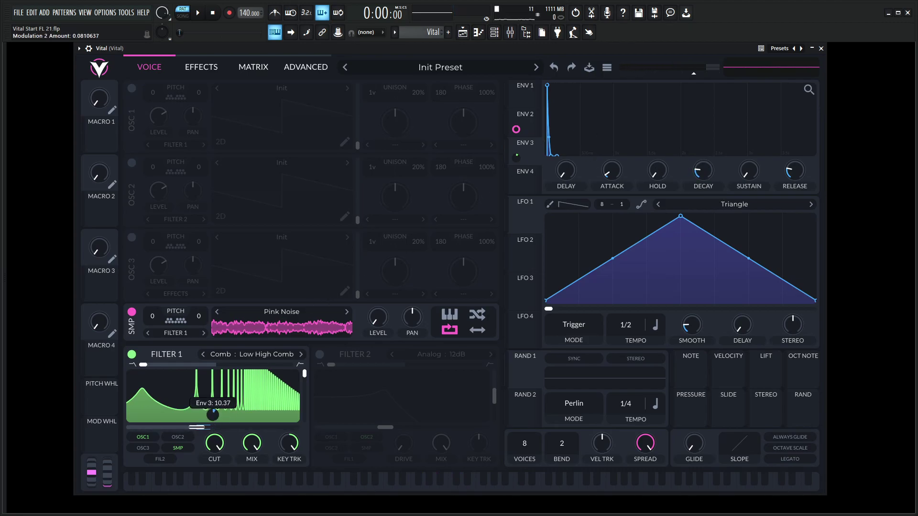
key(n)
key(b)
drag(215, 416, 214, 416)
Play notes across several octaves to audition the reduced cutoff modulation.
key(i)
key(t)
key(y)
key(n)
key(q)
key(b)
key(n)
key(q)
key(q)
key(b)
key(t)
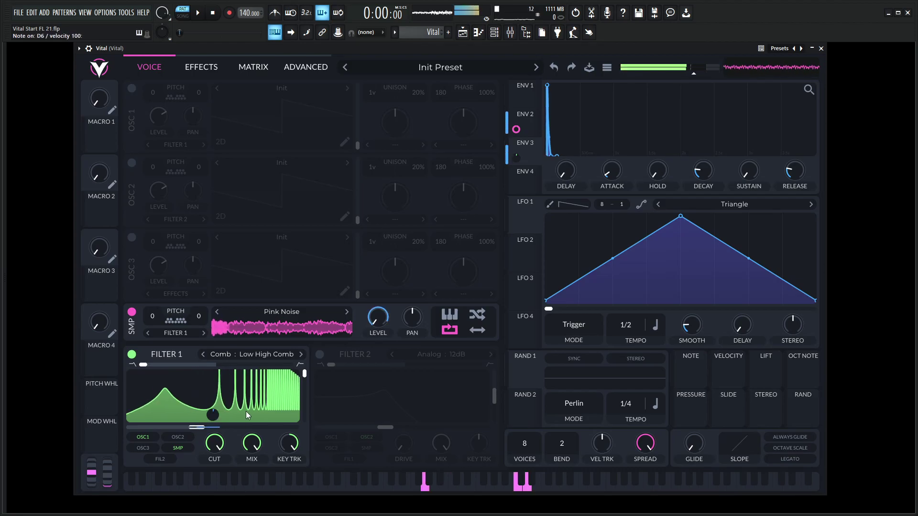
key(o)
key(y)
key(i)
key(b)
Fine-tune the Envelope 3 modulation amount on Filter 1's cutoff to about 0.021 and check it with notes.
mouse_move(215, 414)
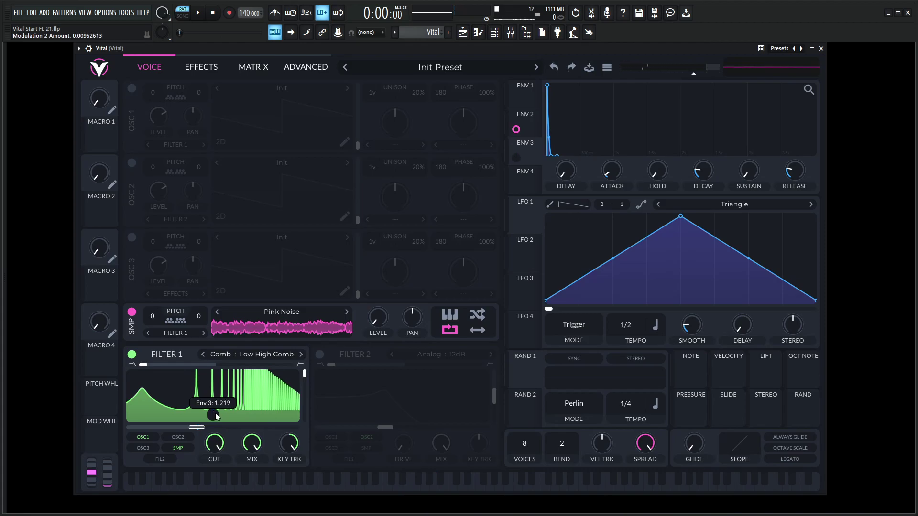
key(w)
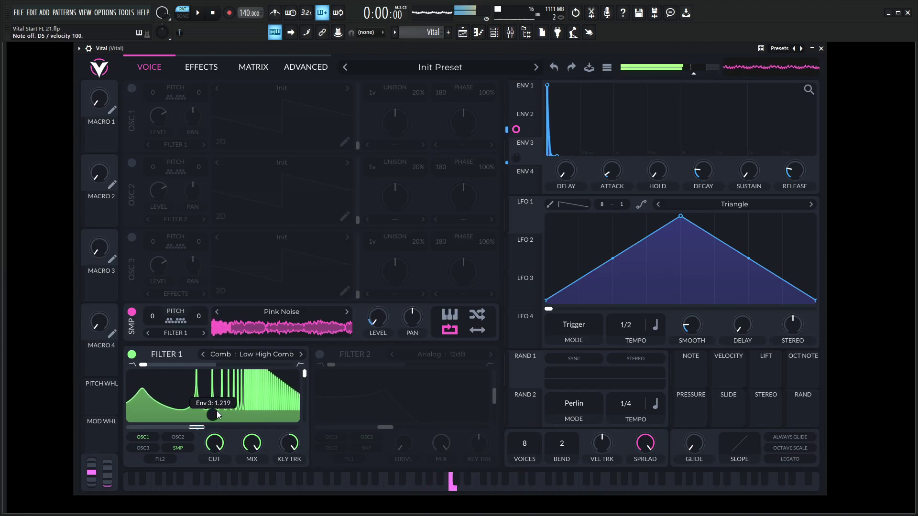
key(b)
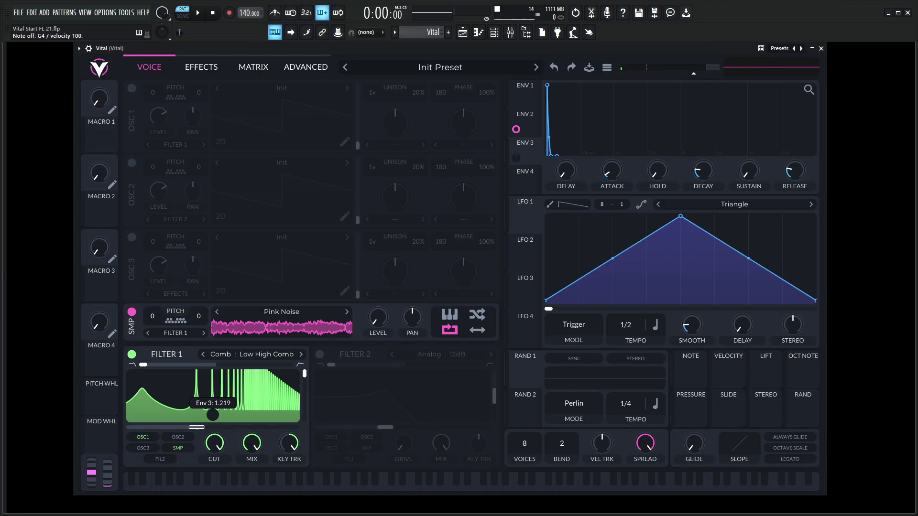
drag(213, 414, 213, 405)
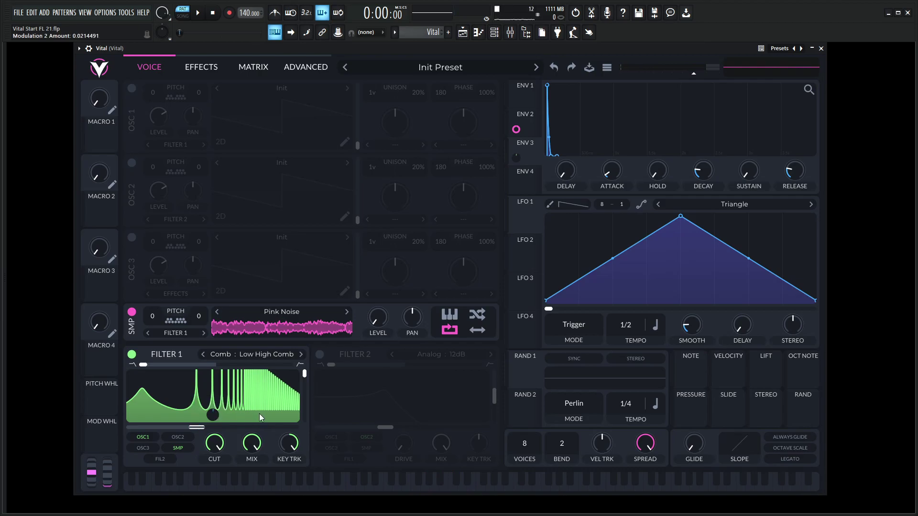
key(b)
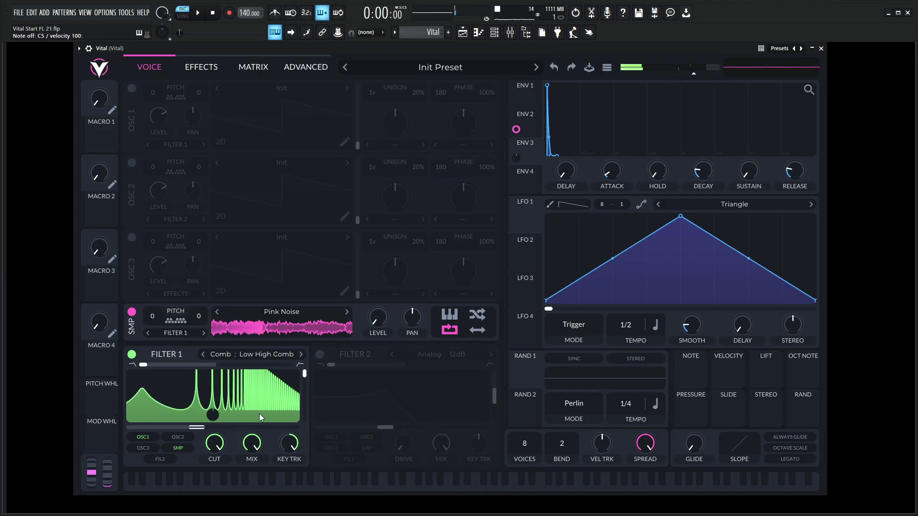
key(n)
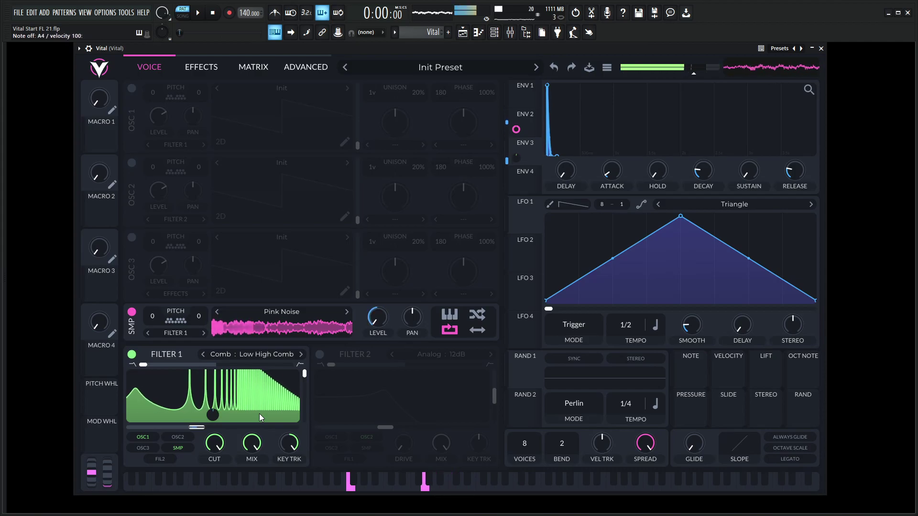
key(o)
key(v)
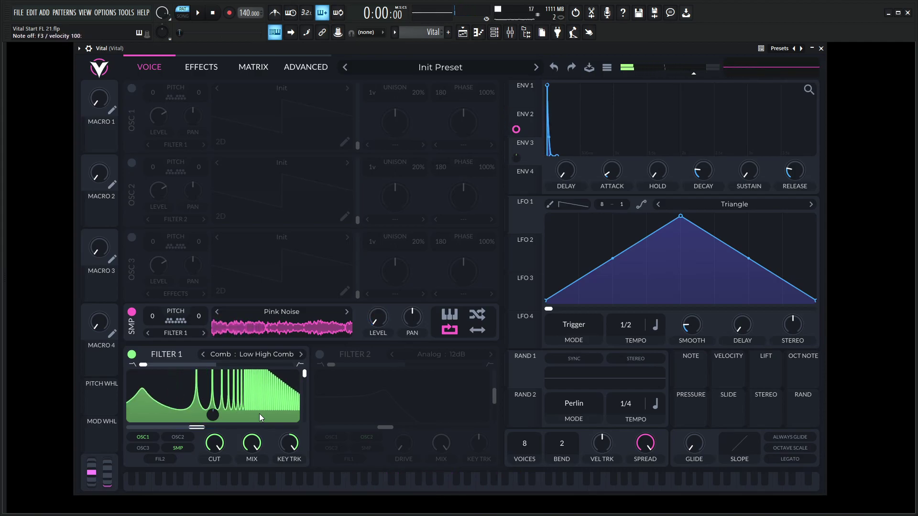
Enable the Reverb effect and move it directly after Chorus in the effects chain.
click(205, 67)
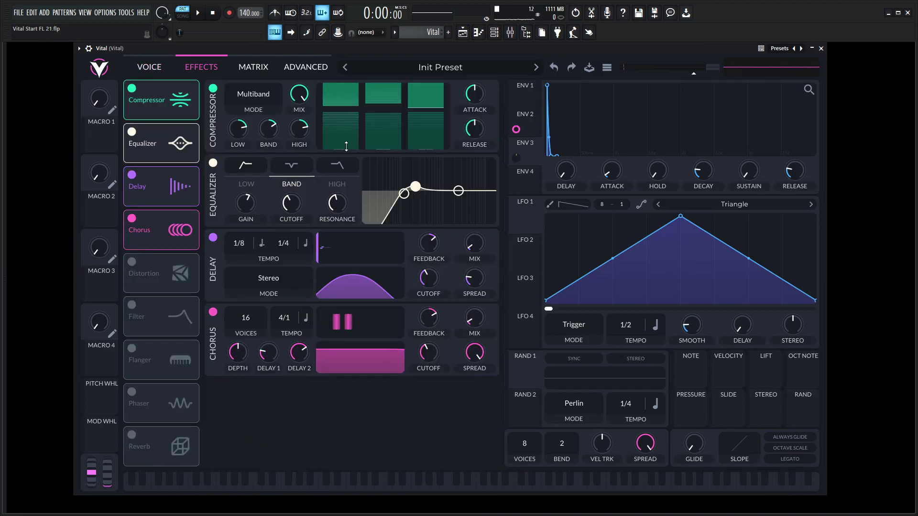
click(139, 436)
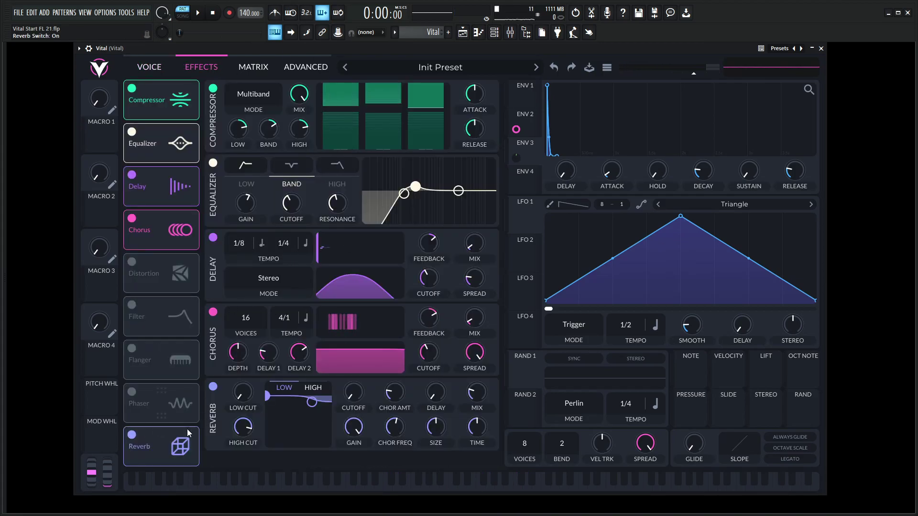
drag(169, 434, 168, 279)
key(x)
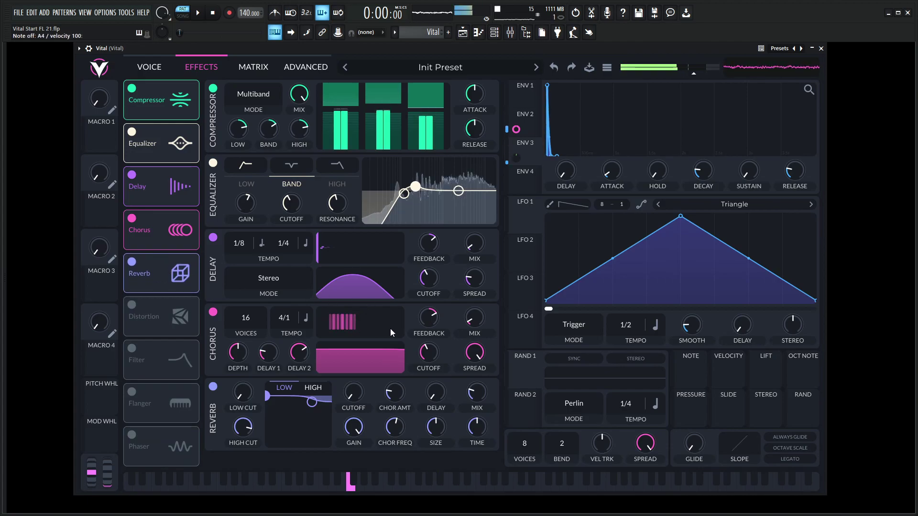
Raise the reverb's mix and set its delay to about 0.021 seconds.
drag(478, 396, 438, 391)
scroll(439, 393, up, 1)
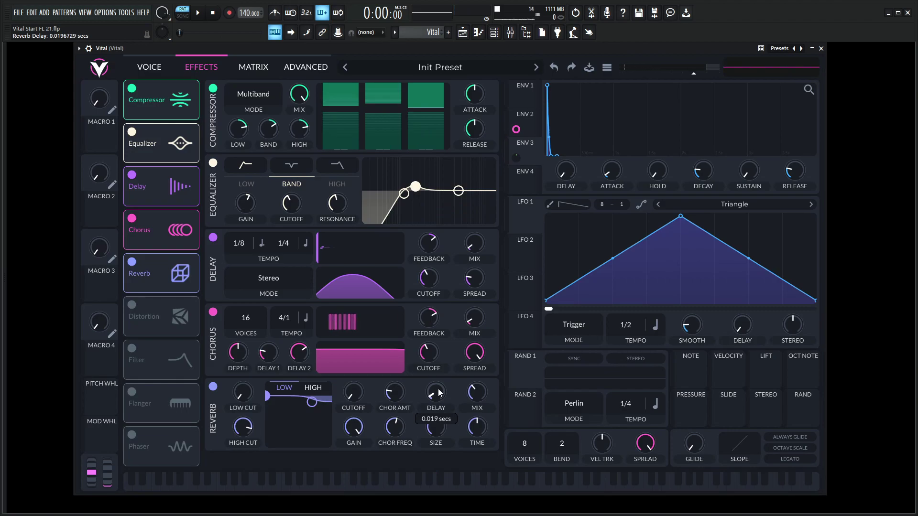
scroll(439, 393, up, 1)
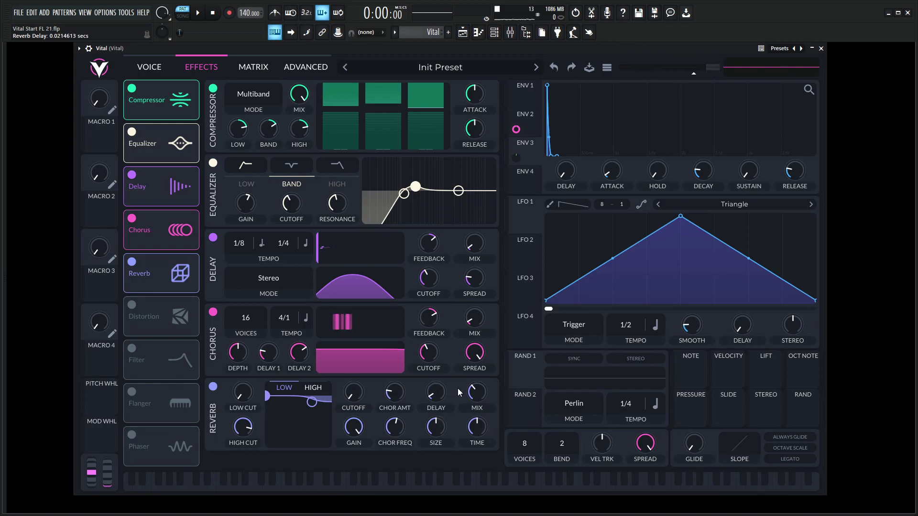
Play low and high notes to audition the pluck with the reverb.
key(v)
key(i)
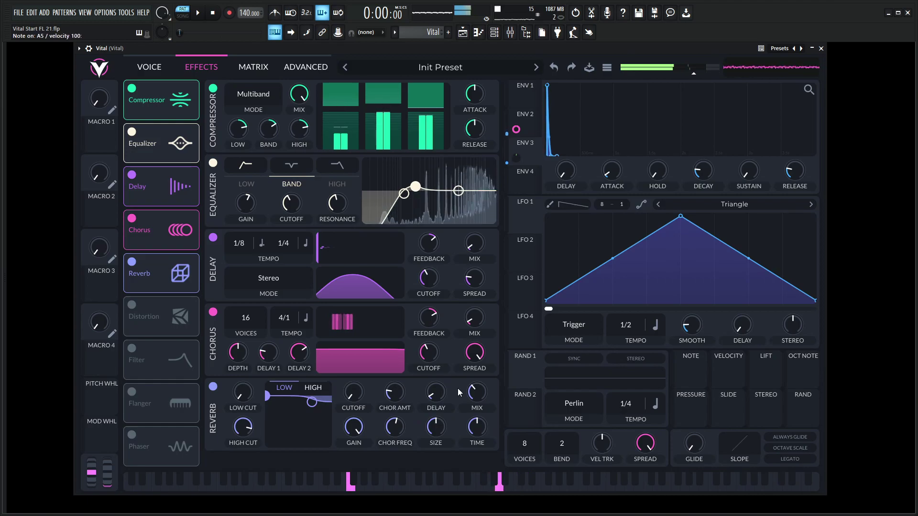
key(q)
key(w)
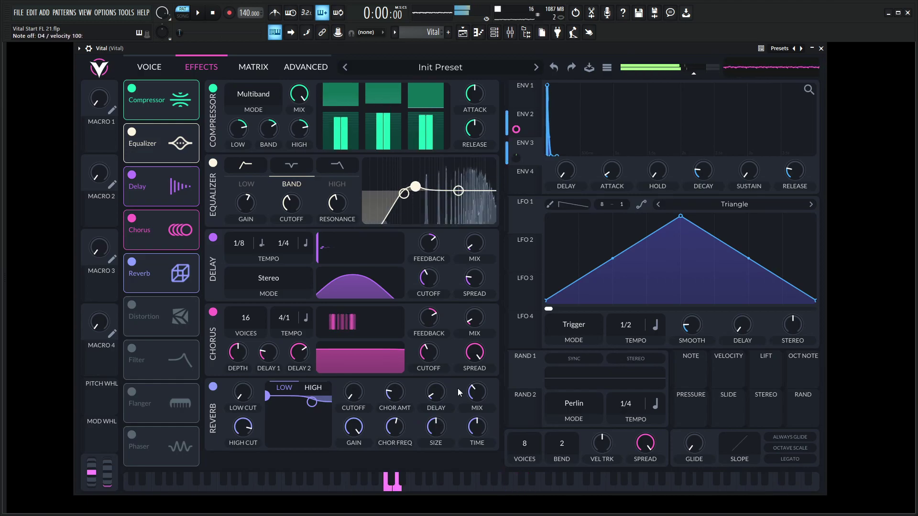
key(q)
key(y)
Lower the gain of the reverb's high band to about -1.79 dB while playing notes.
click(327, 390)
drag(357, 403, 355, 427)
key(n)
key(n)
key(t)
key(w)
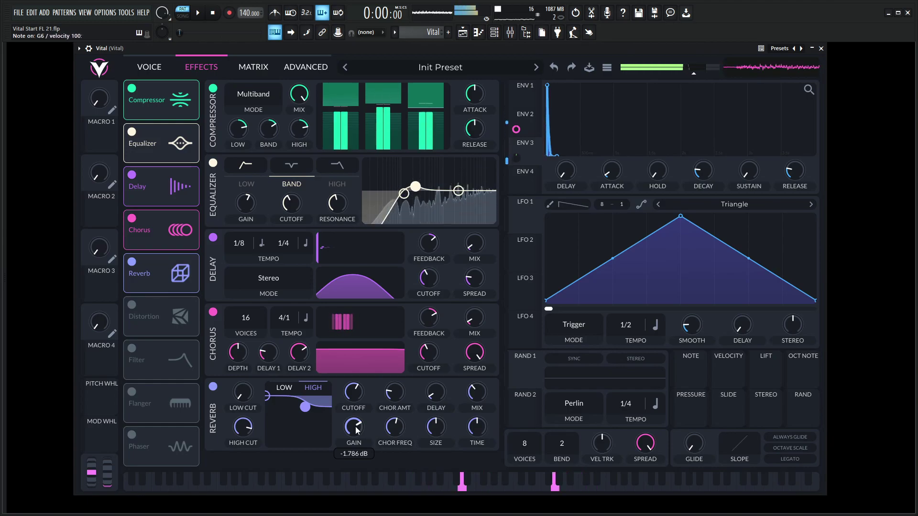
Play notes to audition the pluck with the softened reverb highs.
key(v)
key(w)
key(y)
key(q)
key(n)
key(v)
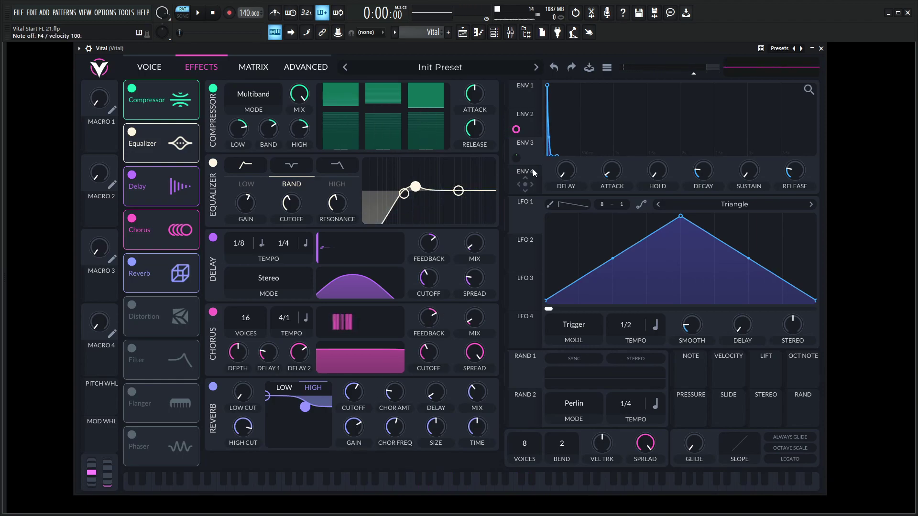
Select envelope 1 and set its decay to about 0.384 seconds while playing a few notes.
click(522, 99)
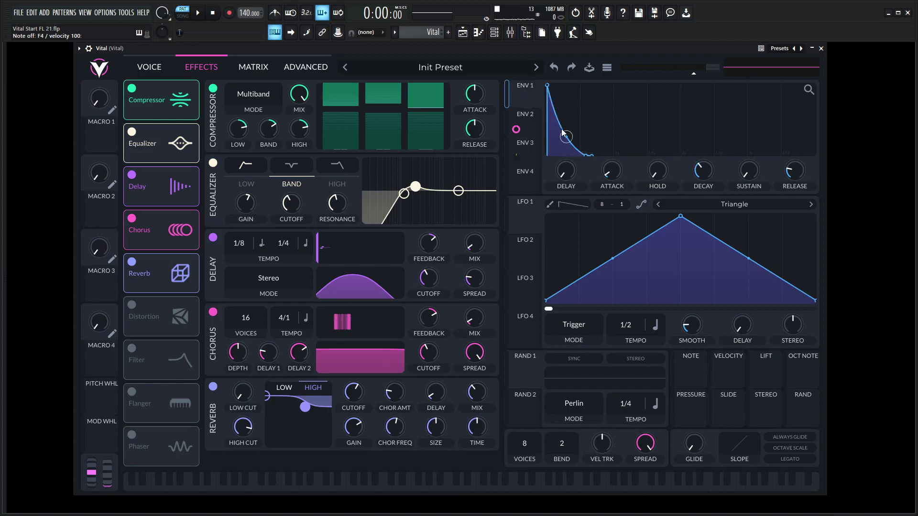
key(w)
key(w)
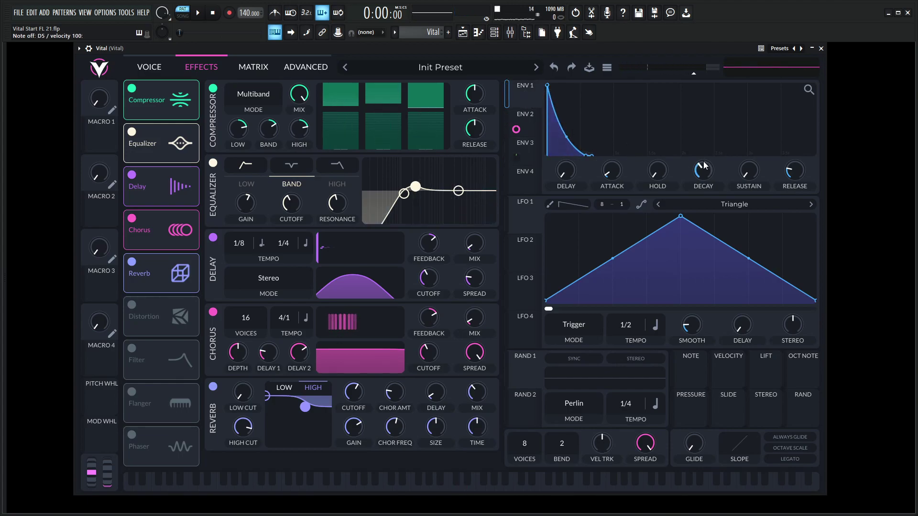
drag(702, 171, 702, 173)
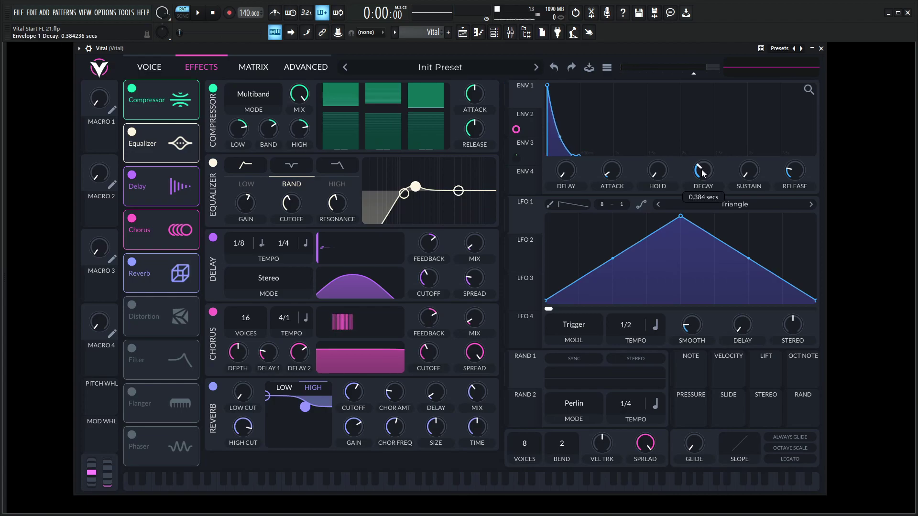
Play low and high notes to audition the pluck with the new decay of envelope 1.
key(n)
key(n)
key(q)
key(w)
key(q)
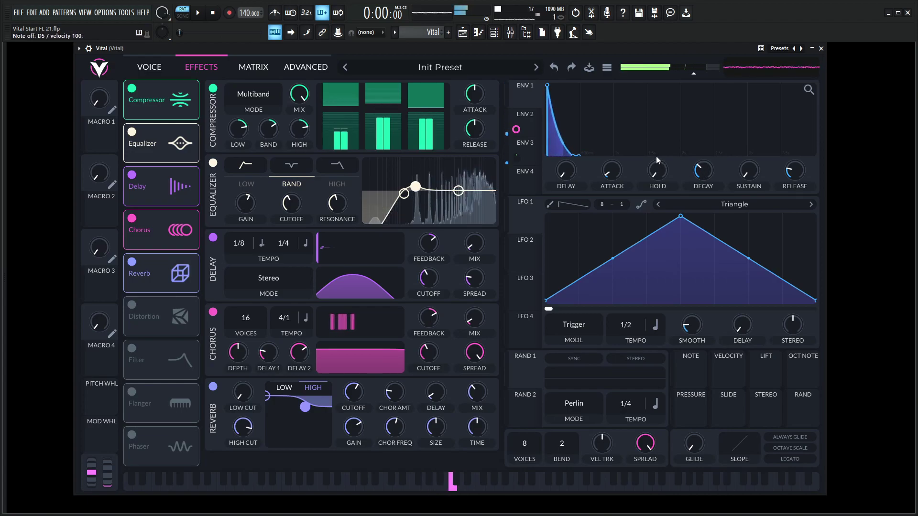
key(n)
Trim envelope 1's decay slightly further and play notes to check its length.
drag(701, 174, 701, 174)
key(w)
key(q)
key(r)
key(w)
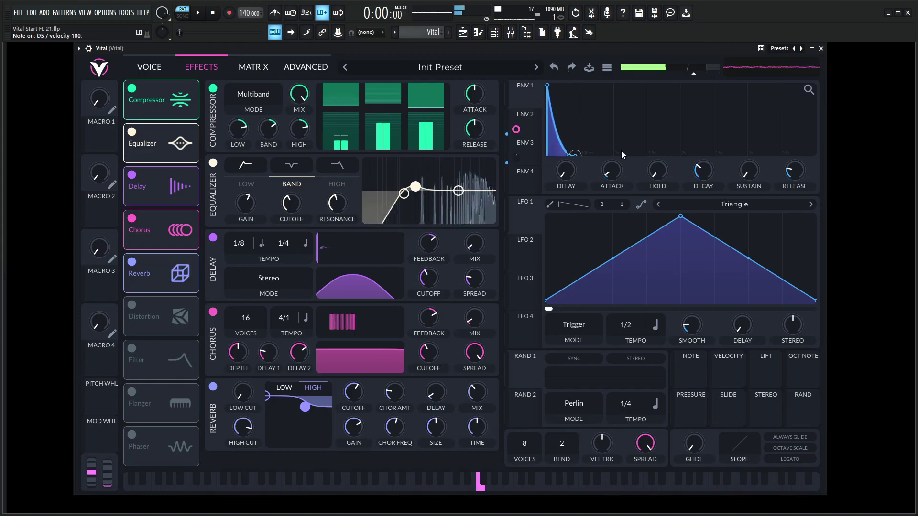
Bend envelope 1's decay curve to fall more steeply and play notes over it.
drag(557, 143, 556, 145)
key(w)
key(y)
key(v)
key(o)
key(i)
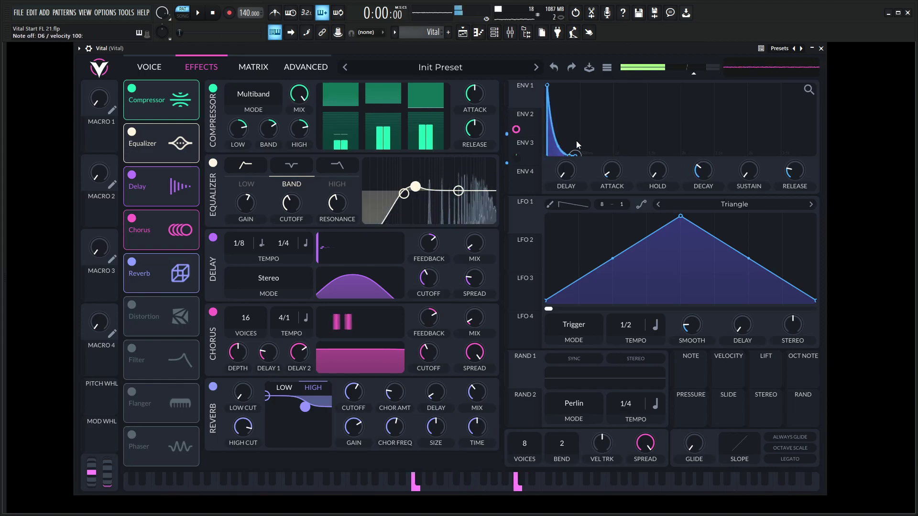
Ease the bend of envelope 1's decay curve slightly while playing notes.
key(w)
key(n)
key(w)
drag(559, 146, 562, 140)
Play a longer run of low and high notes to audition the reshaped envelope.
key(n)
key(c)
key(n)
key(z)
key(y)
key(x)
key(r)
key(n)
key(o)
key(y)
key(t)
key(i)
key(v)
key(t)
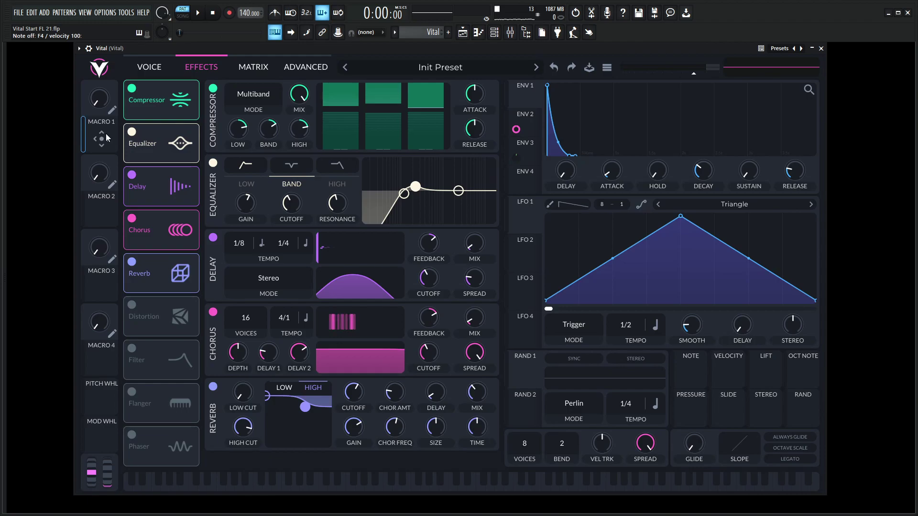
Assign macro 1 to envelope 1's decay with an amount of about 0.323, then sweep the macro up and back to zero.
drag(105, 137, 702, 165)
drag(703, 197, 705, 197)
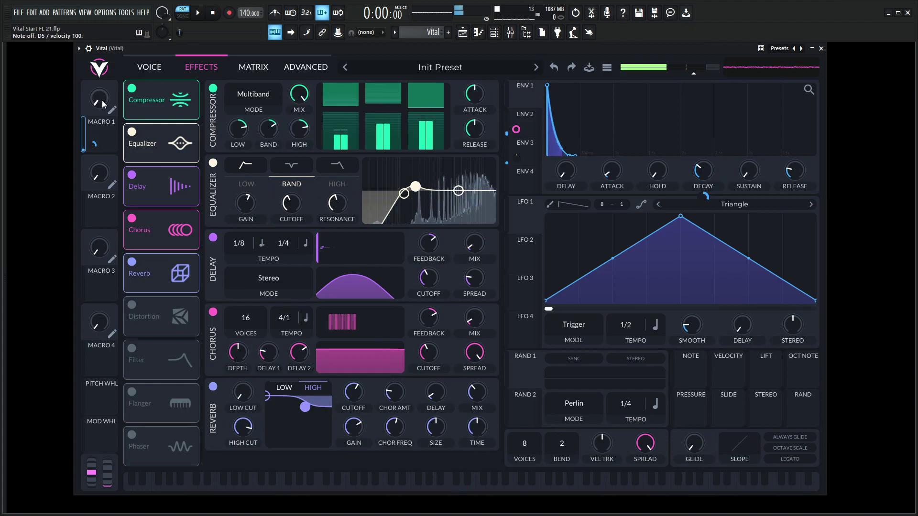
drag(104, 101, 99, 82)
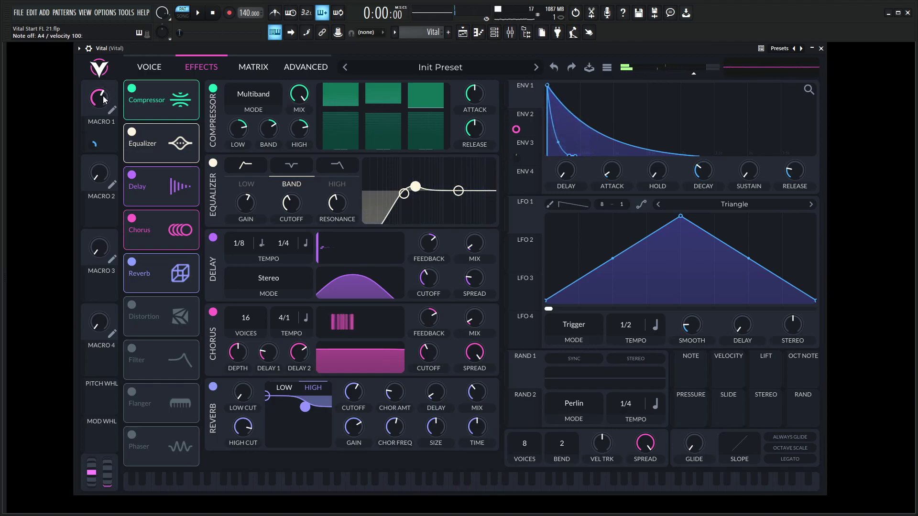
drag(105, 99, 103, 122)
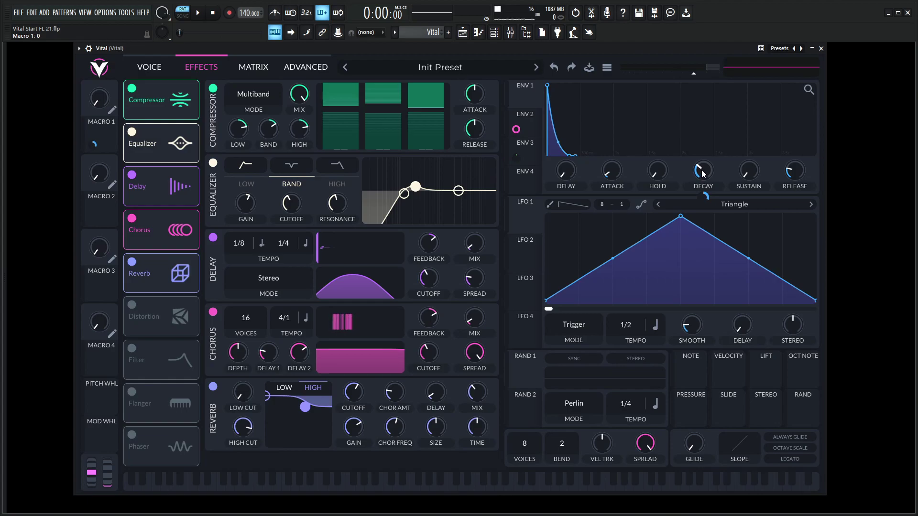
Set envelope 1's release to 0.331 seconds.
right_click(797, 175)
click(769, 183)
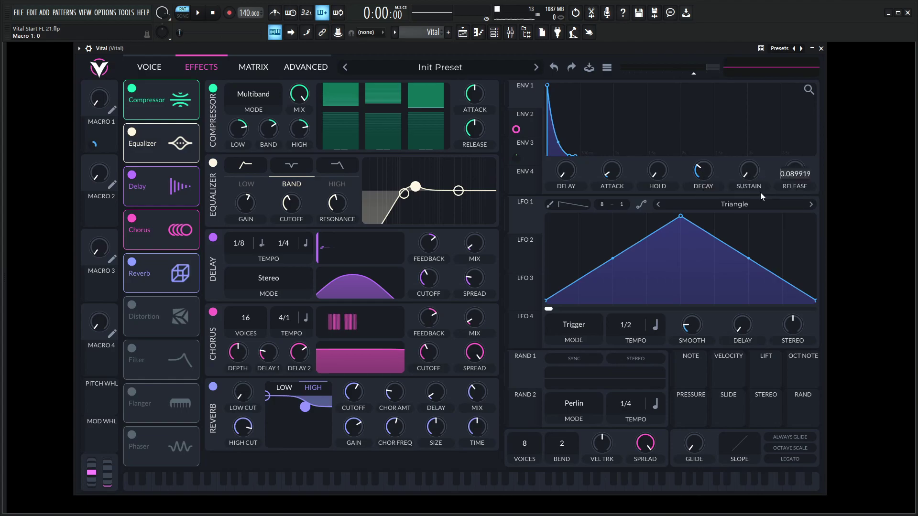
text(0.331)
key(Return)
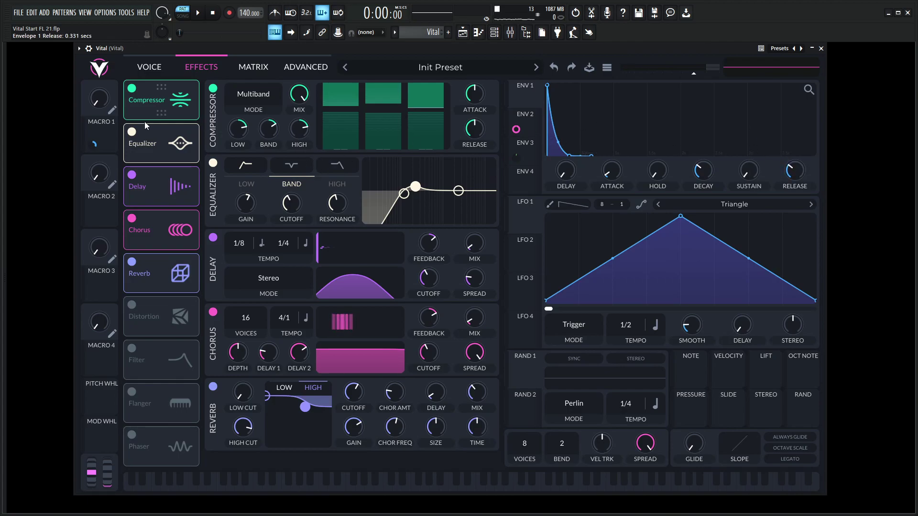
Assign macro 1 to envelope 1's release and set the modulation amount to 0.323.
drag(104, 130, 792, 168)
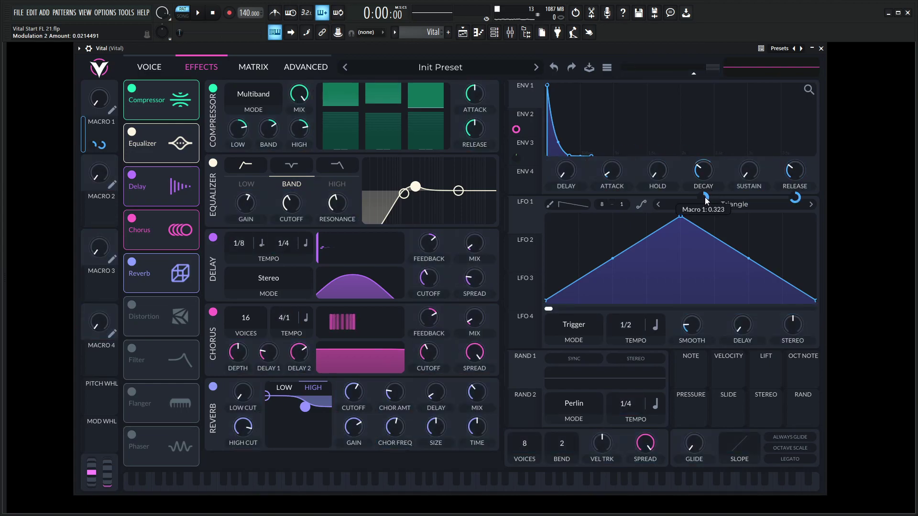
mouse_move(796, 197)
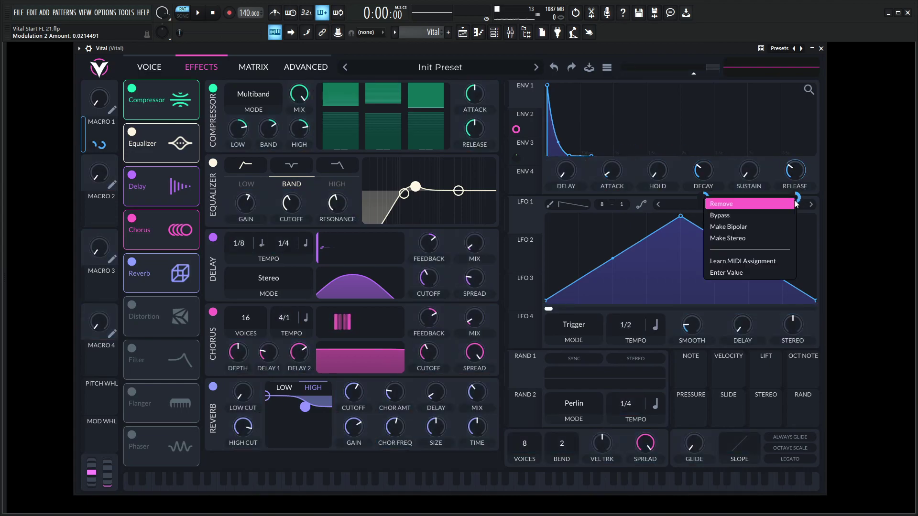
click(744, 272)
text(.323)
key(Return)
mouse_move(701, 188)
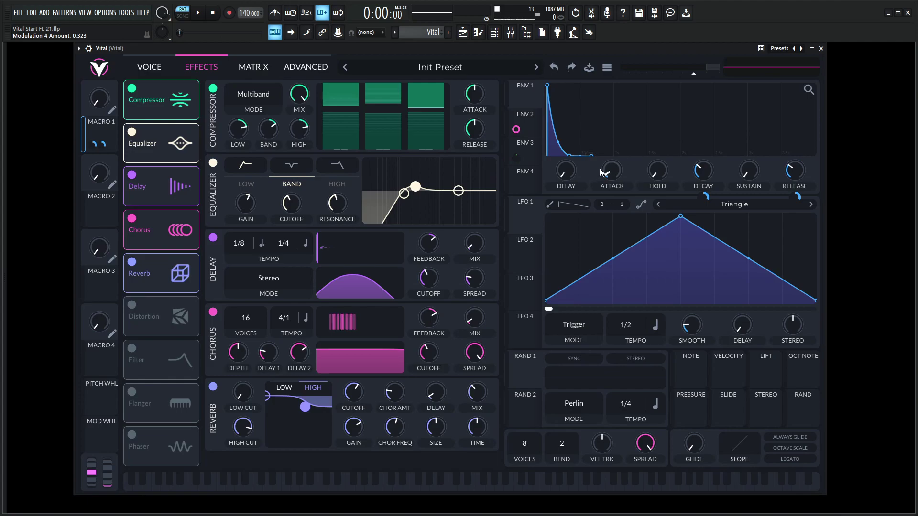
Sweep macro 1 up and back to zero while playing notes to audition its effect on decay and release.
drag(98, 103, 93, 21)
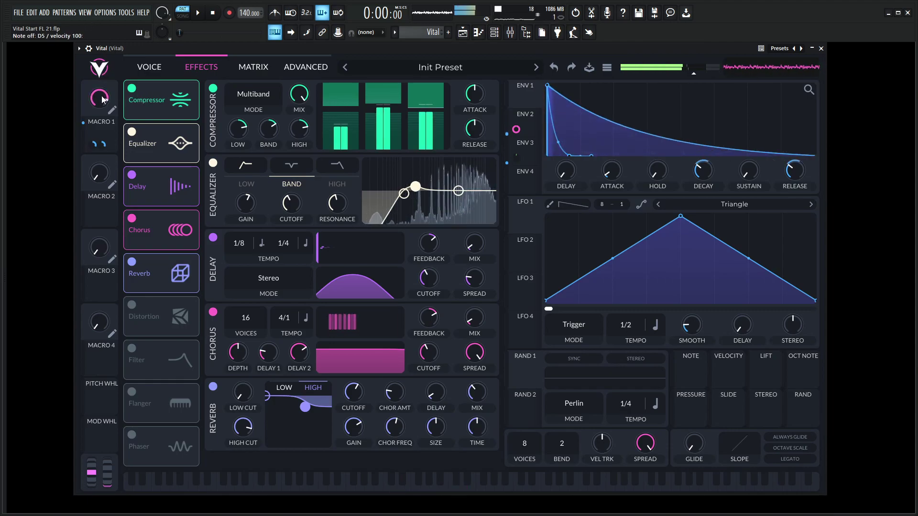
drag(101, 95, 104, 119)
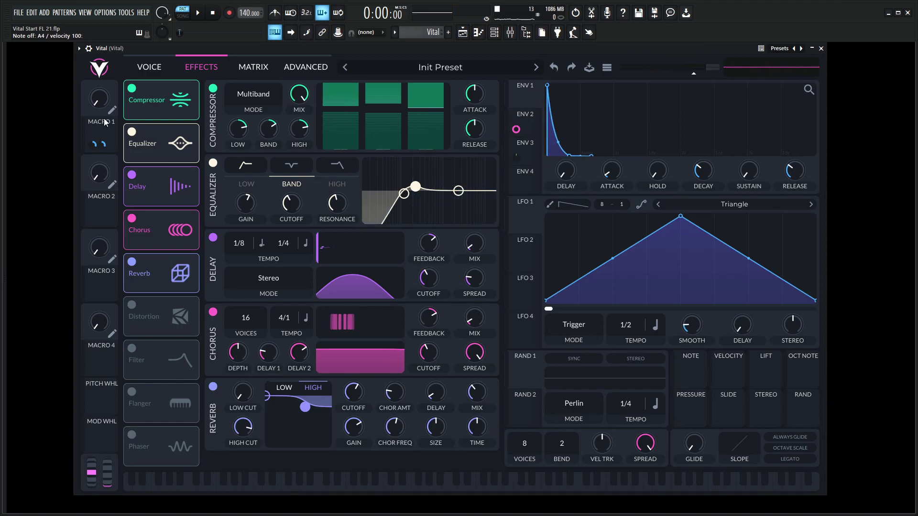
key(n)
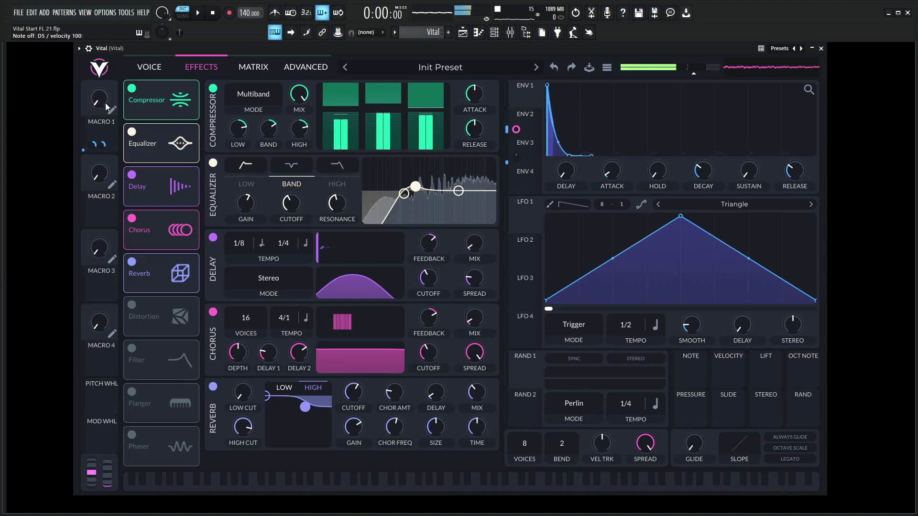
key(w)
key(n)
key(i)
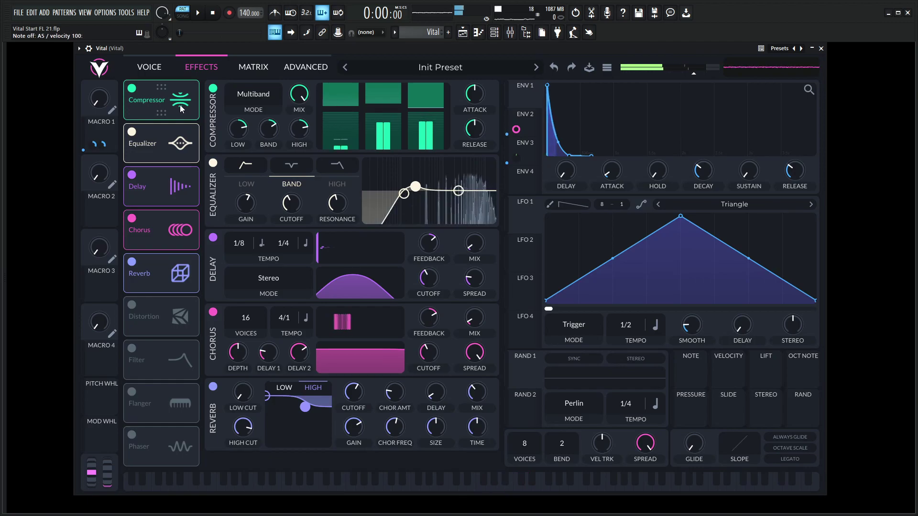
Turn on oscillator 1 and load the Pink Noise wavetable from the Factory folder.
click(157, 67)
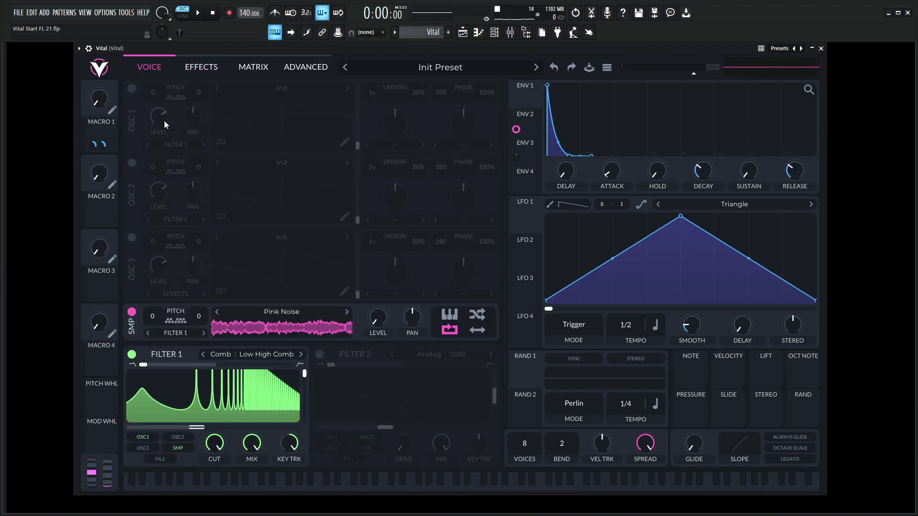
click(131, 87)
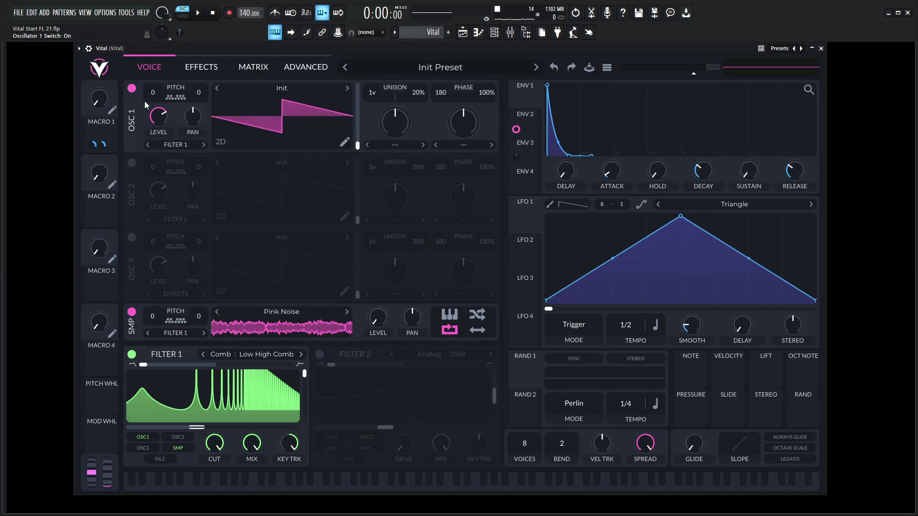
click(282, 90)
click(416, 177)
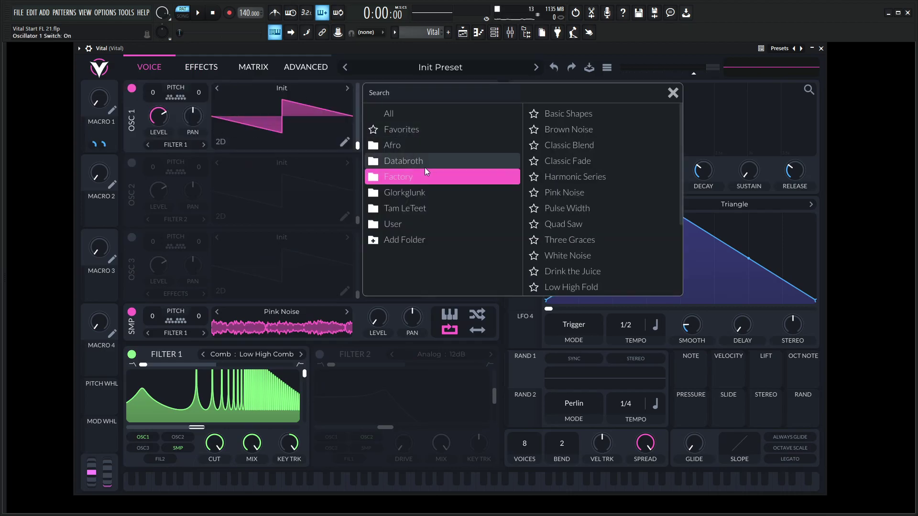
click(592, 191)
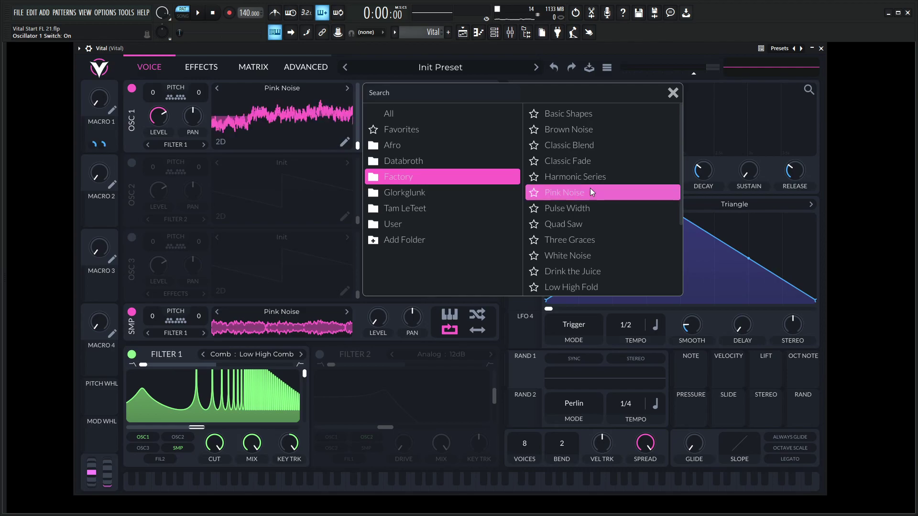
click(670, 95)
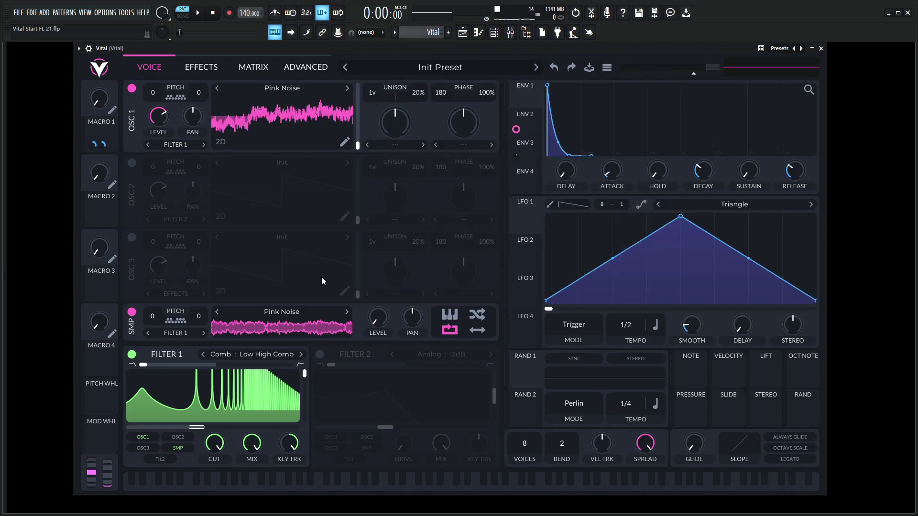
Lower oscillator 1's level to about 0.298 while playing notes.
key(q)
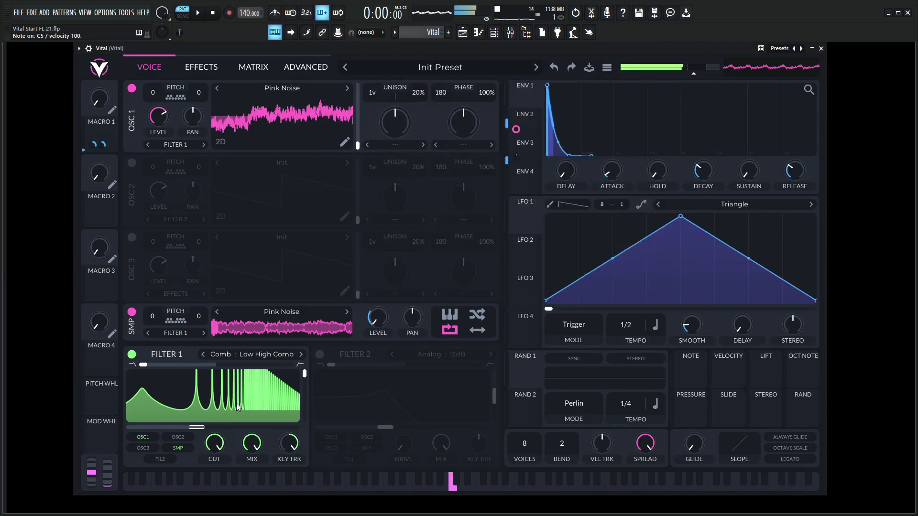
key(n)
key(q)
key(n)
drag(162, 118, 164, 131)
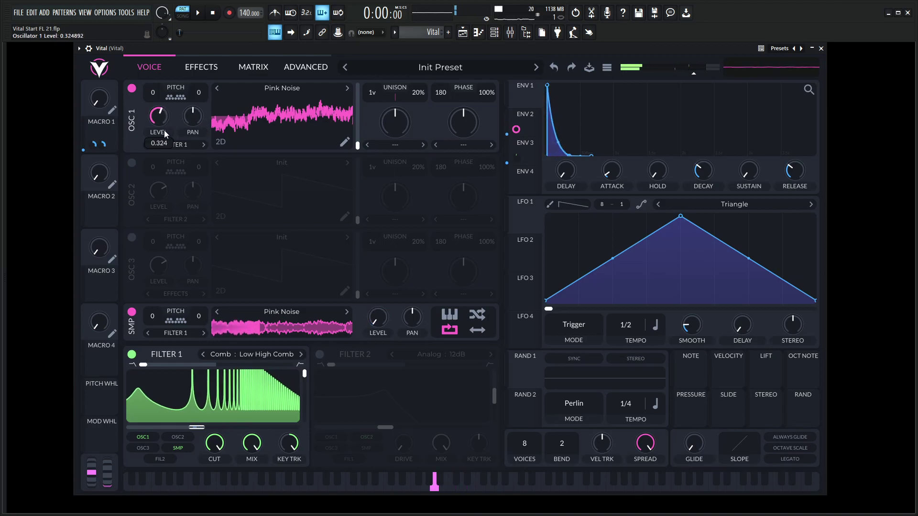
Play notes and switch oscillator 1 off and on to compare the pluck with and without it.
key(w)
key(y)
key(v)
key(o)
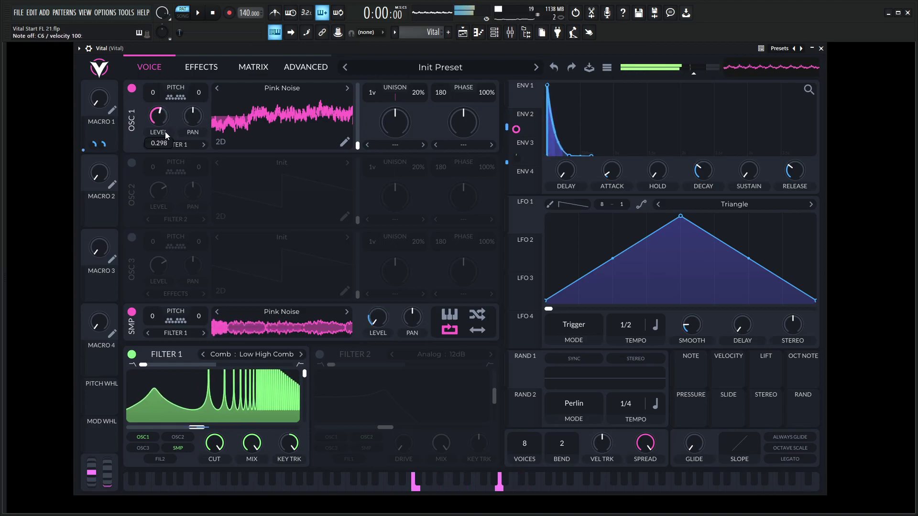
click(132, 89)
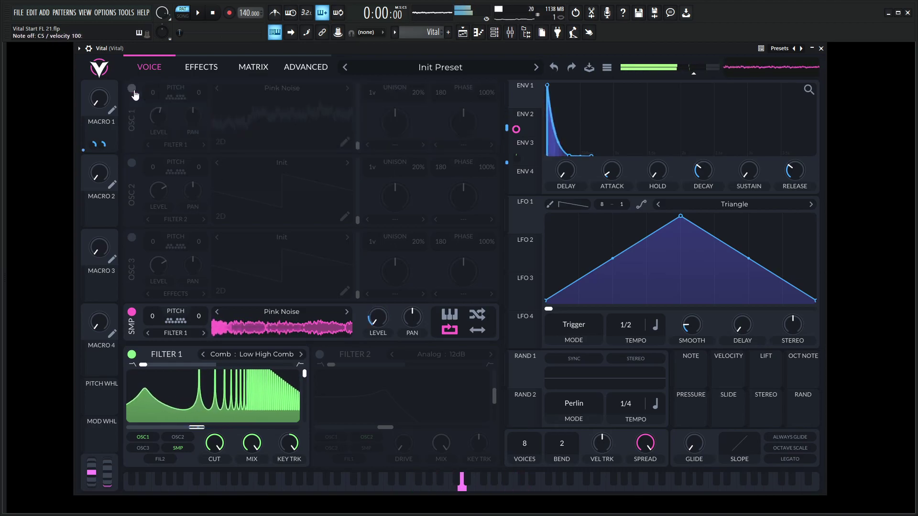
click(132, 89)
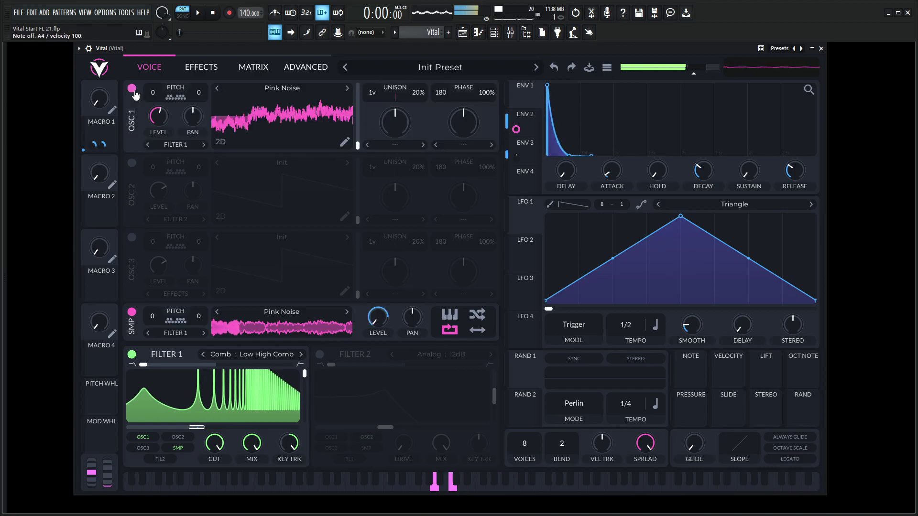
Load the Basic Shapes wavetable into oscillator 1 and move its frame to the saw shape at about 109.7.
click(255, 91)
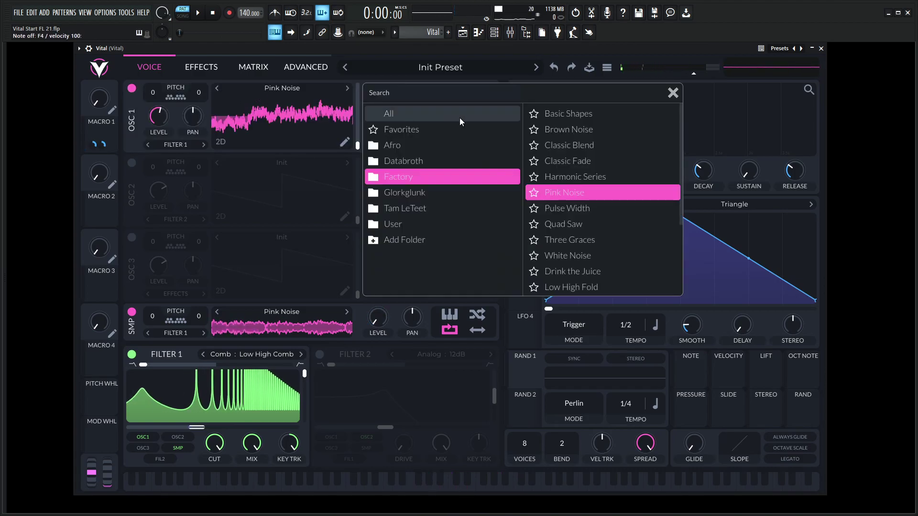
click(601, 114)
click(672, 93)
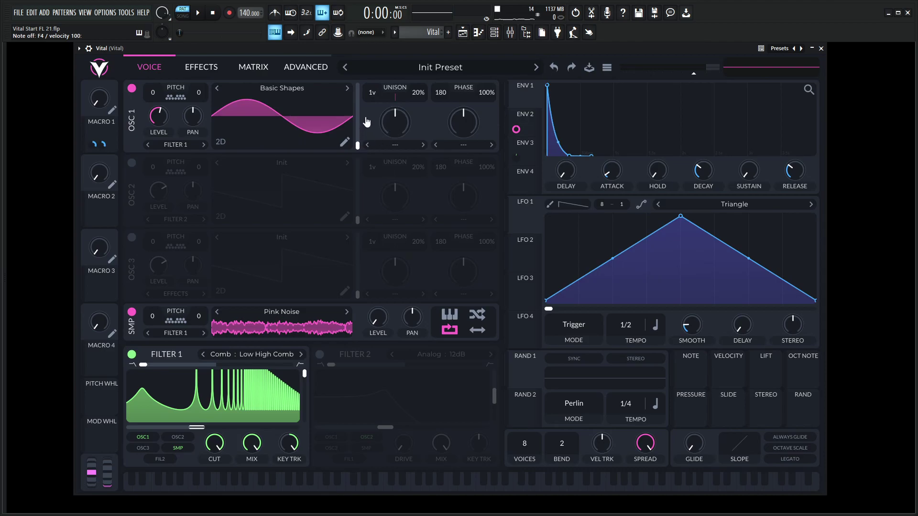
drag(361, 148, 361, 119)
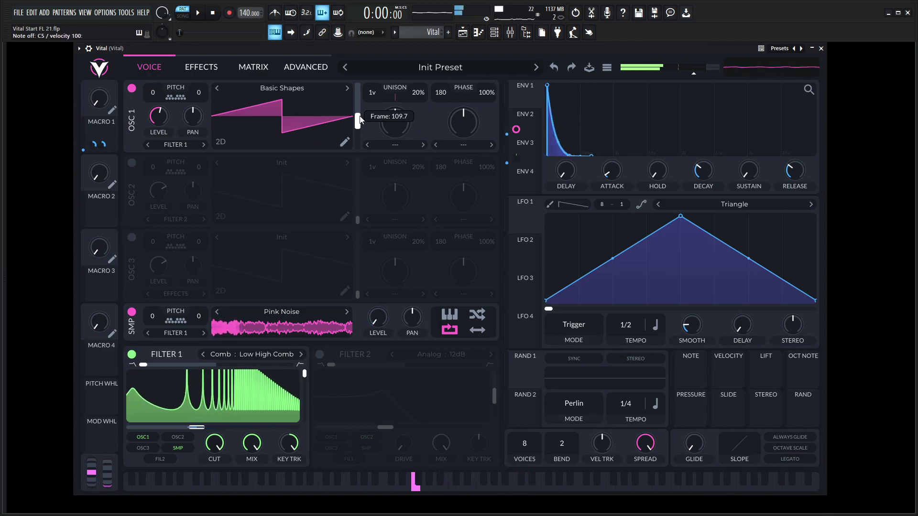
Transpose oscillator 1 up 12 semitones, muting the pink noise sampler temporarily to hear the oscillator alone.
click(132, 312)
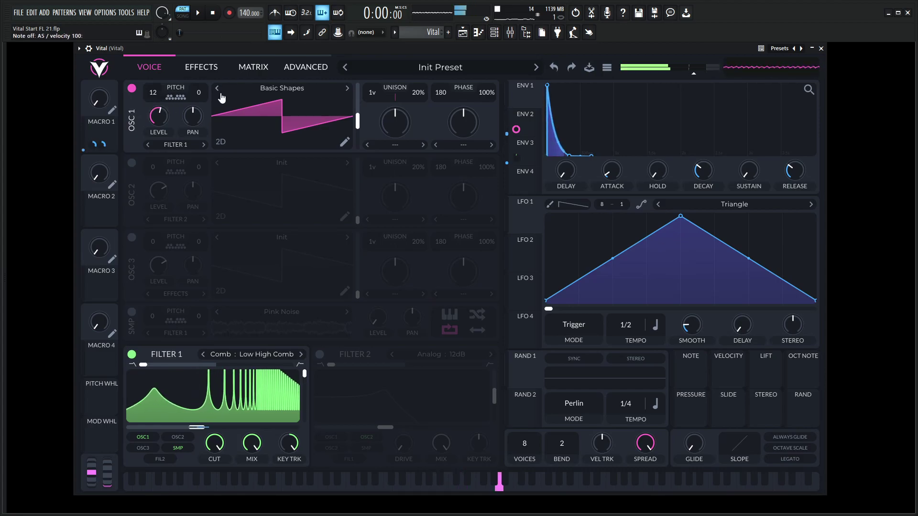
click(131, 312)
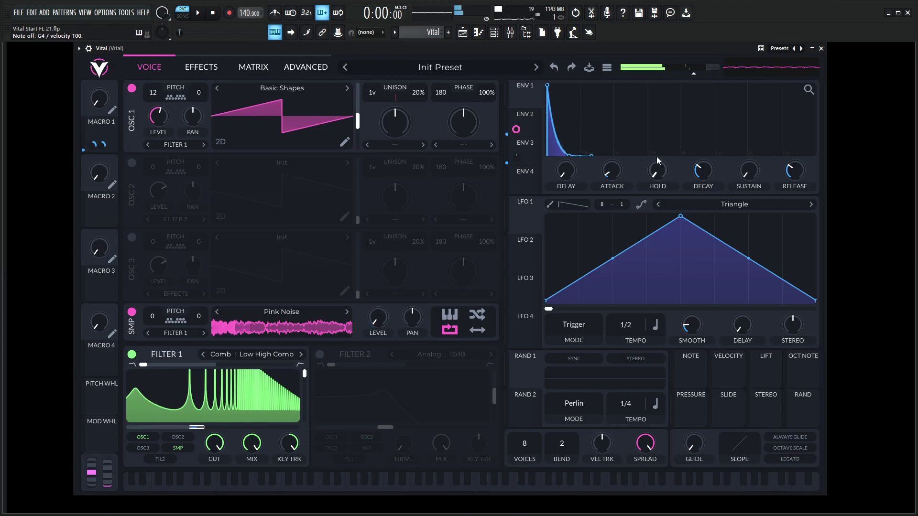
Set envelope 1's decay to 0.25 seconds.
right_click(704, 171)
click(739, 193)
text(0.25)
key(Return)
Set envelope 1's release to 0.25 seconds.
right_click(796, 171)
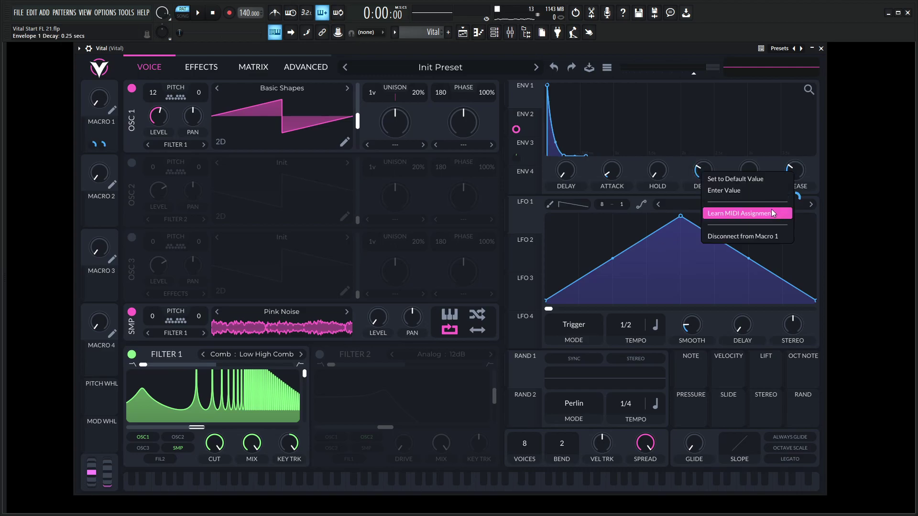
click(761, 193)
text(.25)
key(Return)
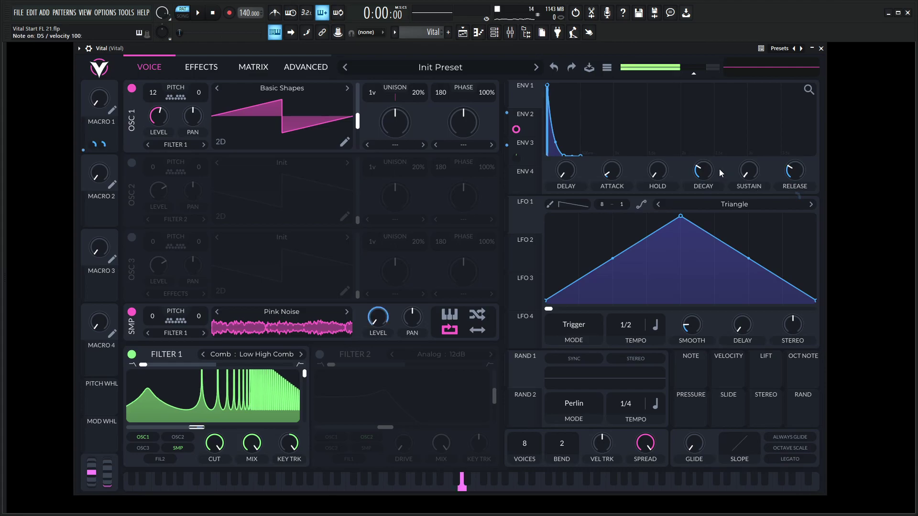
Rename macro 1 as DECAY.
right_click(99, 122)
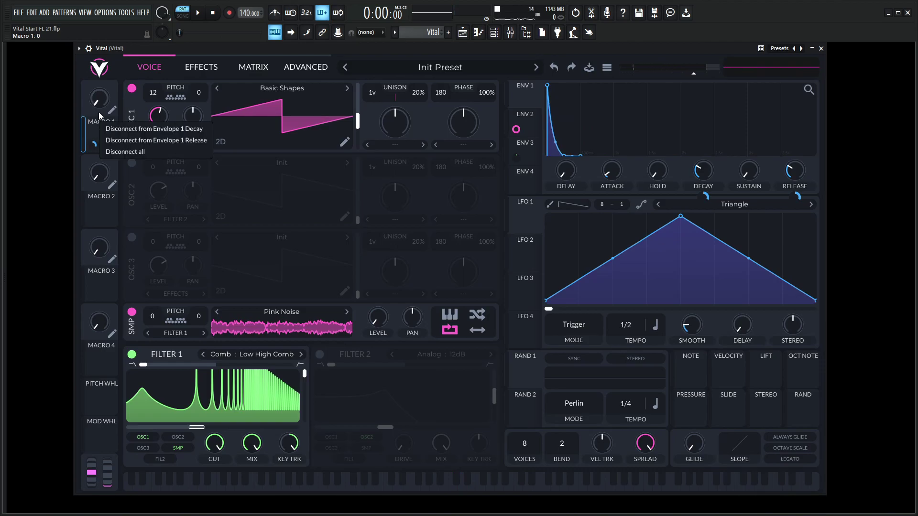
click(136, 96)
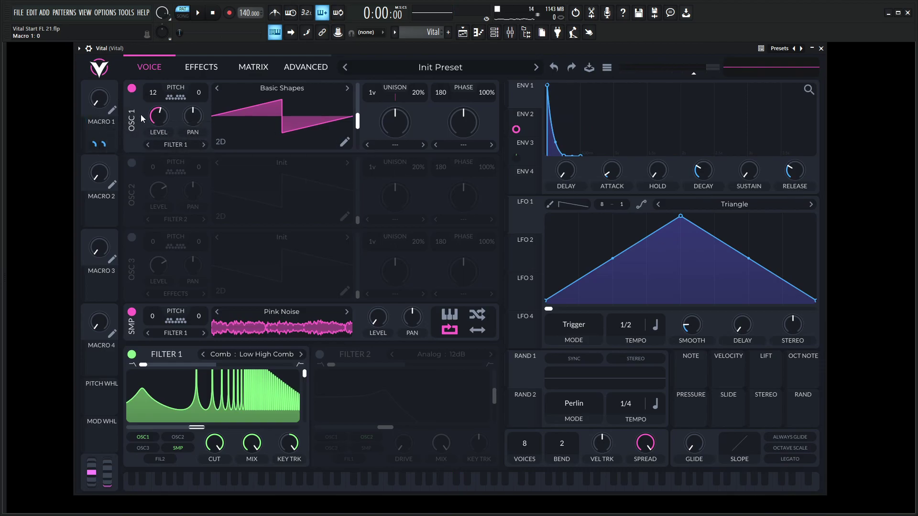
text(DECAY)
key(Return)
Enable filter 2 as an Analog 12dB low-pass fed by filter 1, and raise its cutoff and resonance.
click(320, 355)
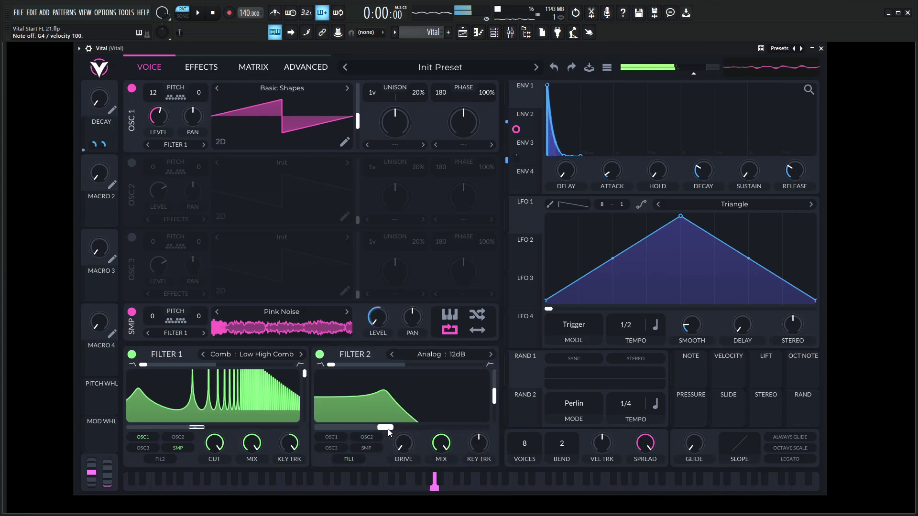
drag(388, 429, 445, 430)
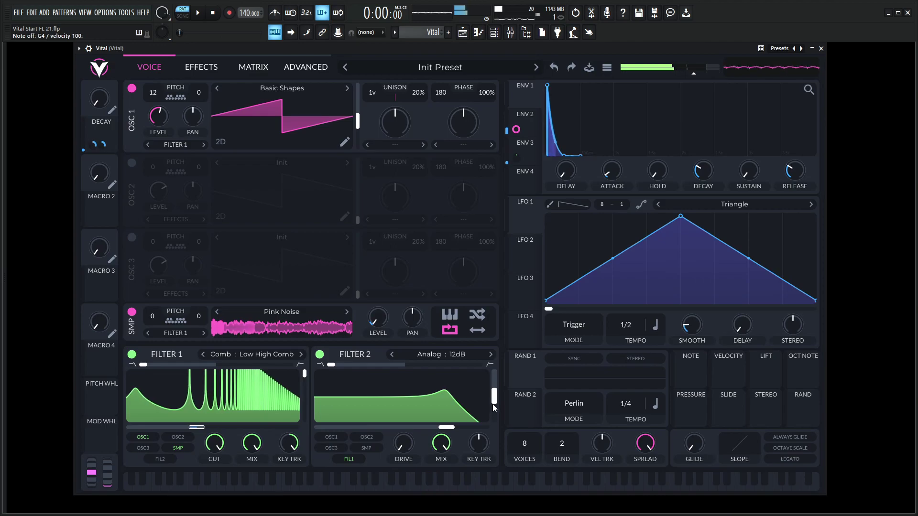
drag(492, 403, 492, 396)
drag(445, 428, 453, 428)
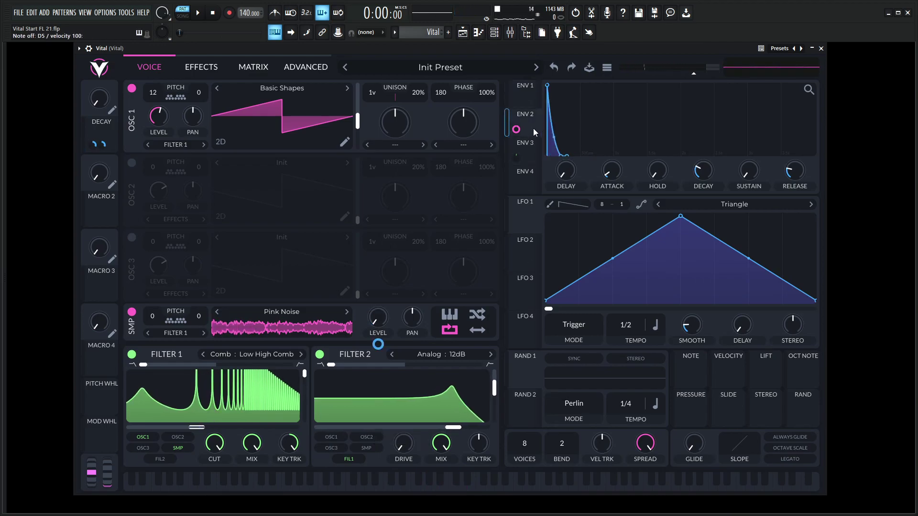
Modulate filter 2's cutoff with envelope 2 by a small positive amount and reduce the filter's resonance slightly.
drag(531, 138, 454, 427)
drag(403, 412, 402, 421)
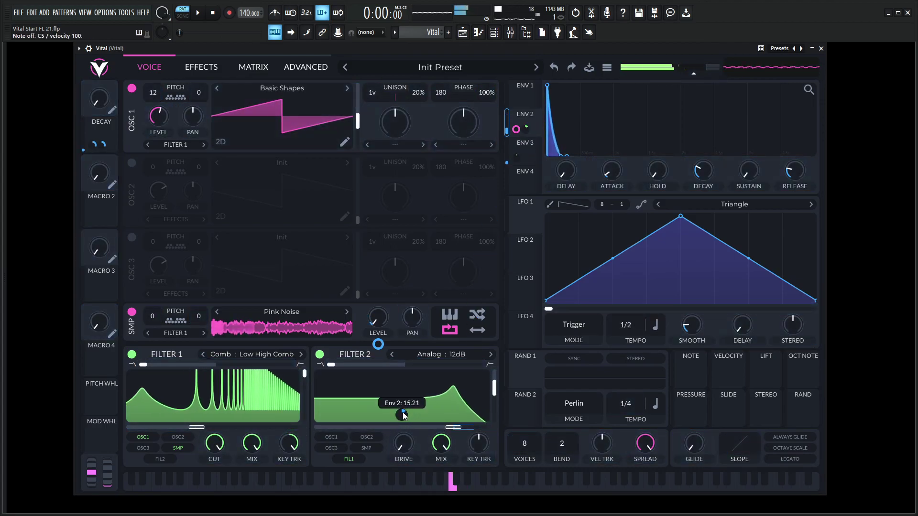
drag(493, 393, 494, 398)
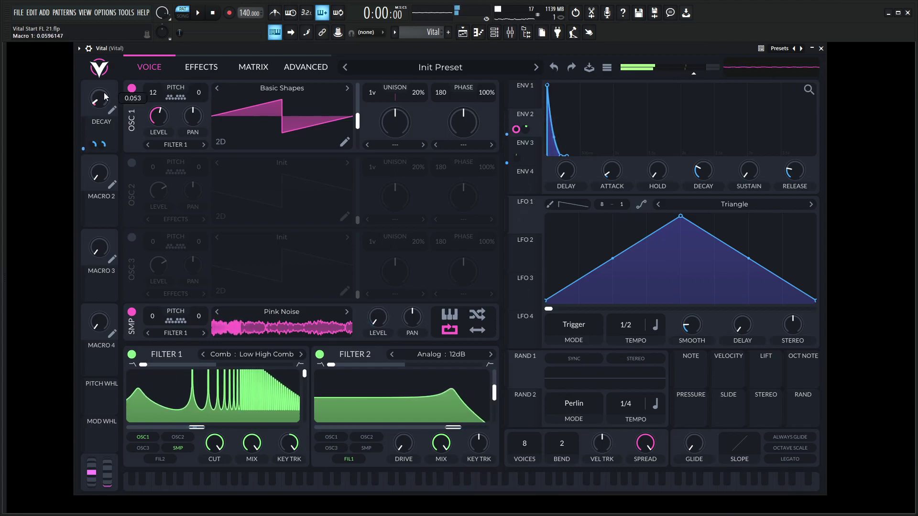
Raise the DECAY macro slightly, and audition a higher envelope 1 sustain before bringing it back down to near zero.
drag(105, 92, 107, 88)
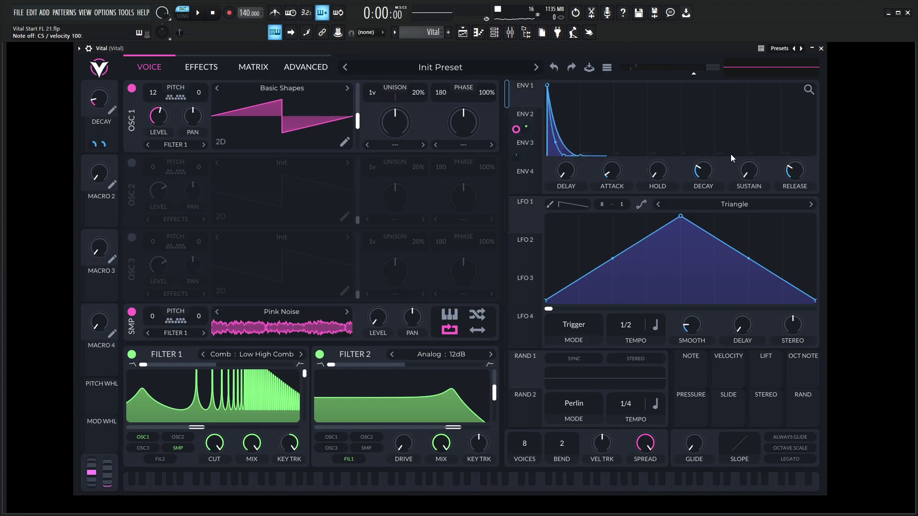
drag(740, 158, 748, 130)
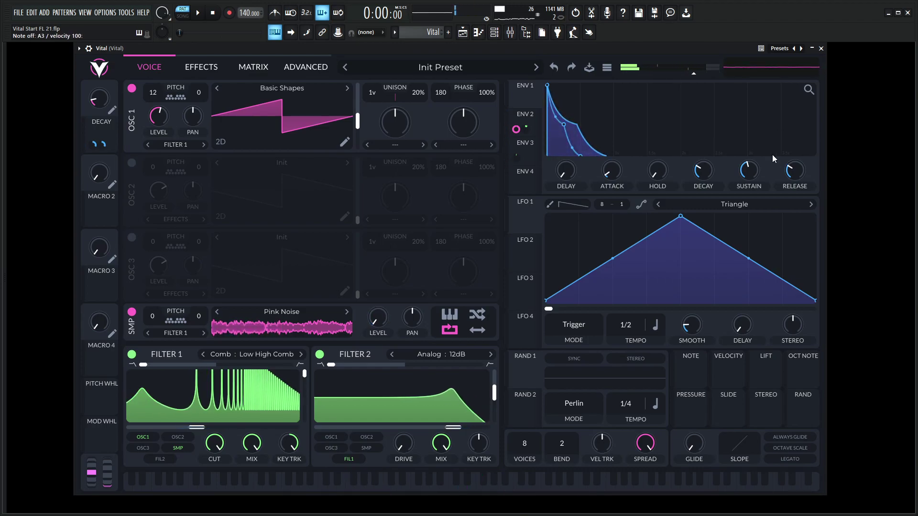
drag(748, 170, 738, 277)
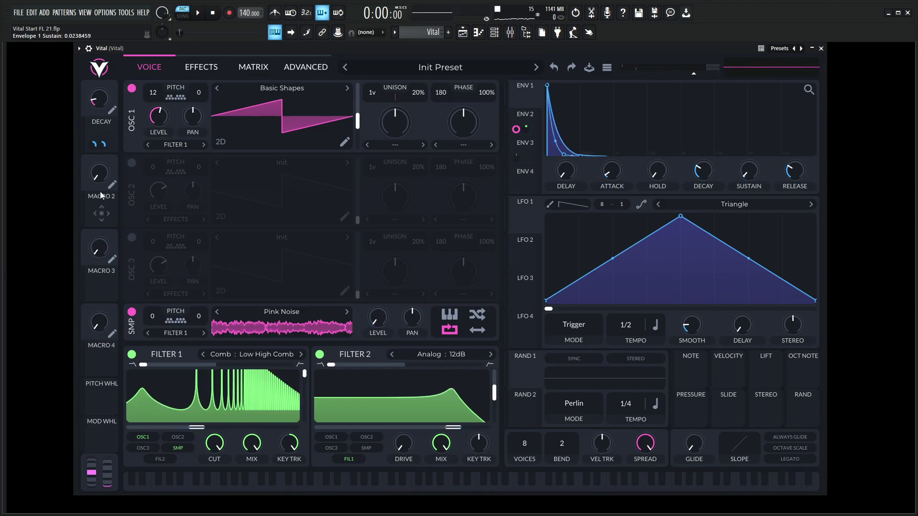
Map macro 2, renamed SUSTAIN, to envelope 1's sustain with an amount of about 0.5, and turn the macro up past halfway.
drag(102, 215, 749, 176)
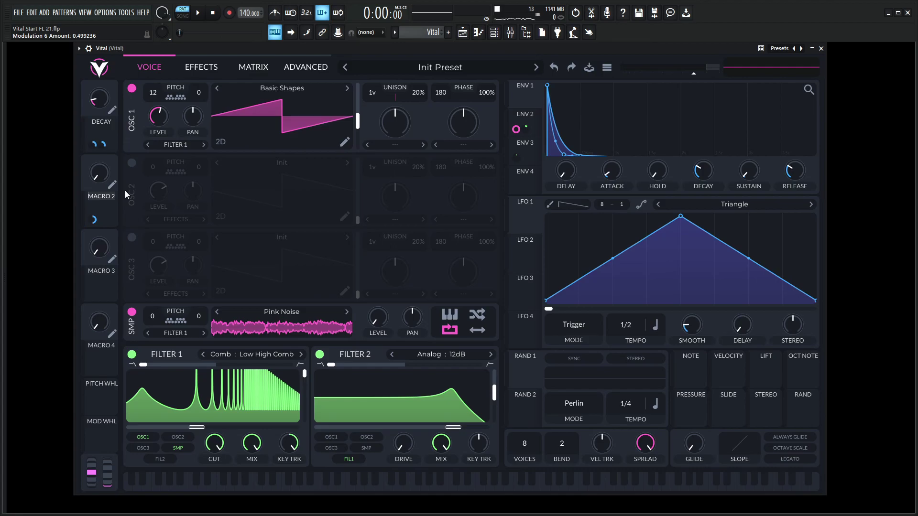
text(SUSTAIN)
mouse_move(103, 176)
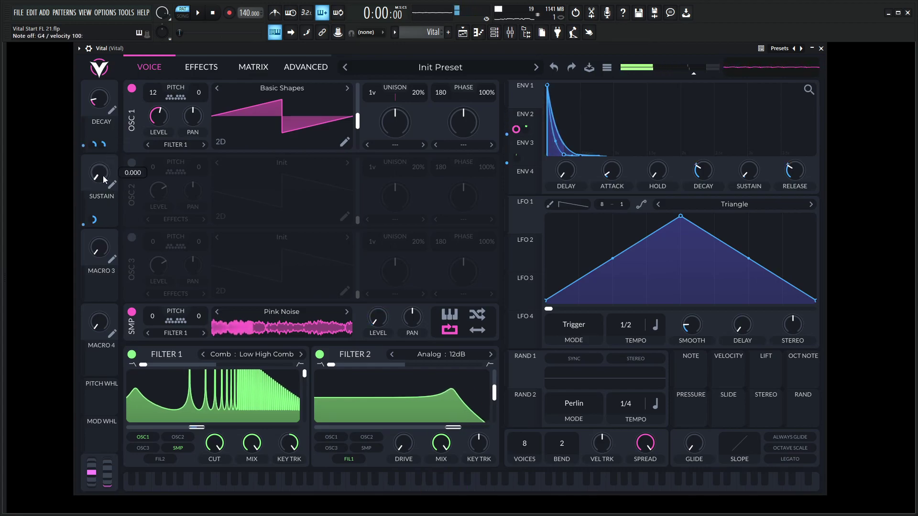
drag(102, 173, 100, 125)
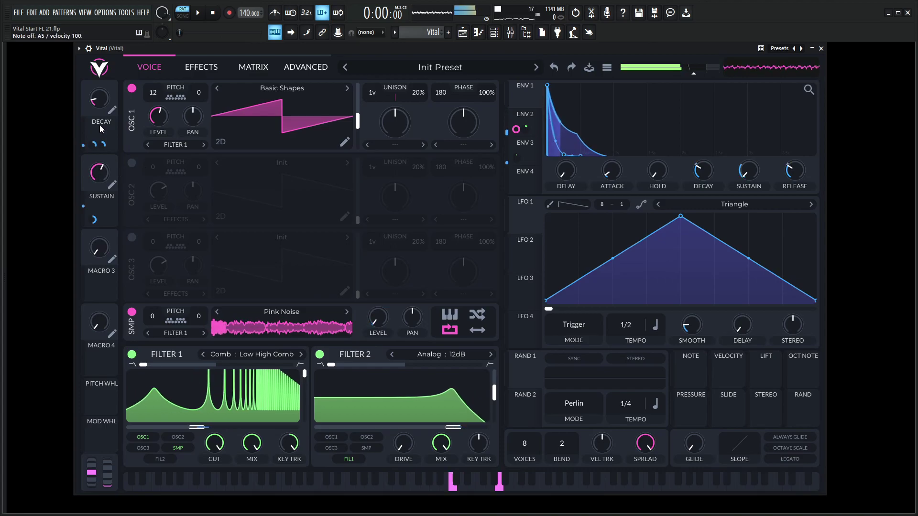